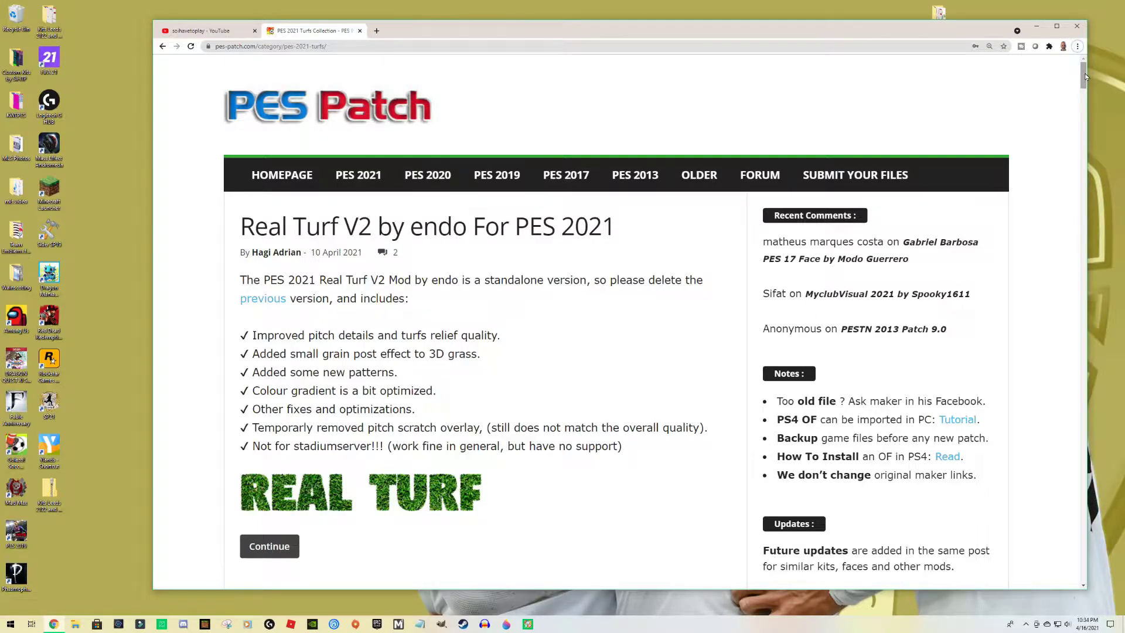
Step: Open the Real Turf V2 by endo post and download the mod from sharemods, saving Real_Turf_V2_by_endo as a RAR file in Downloads
scroll(1085, 76, "down", 1)
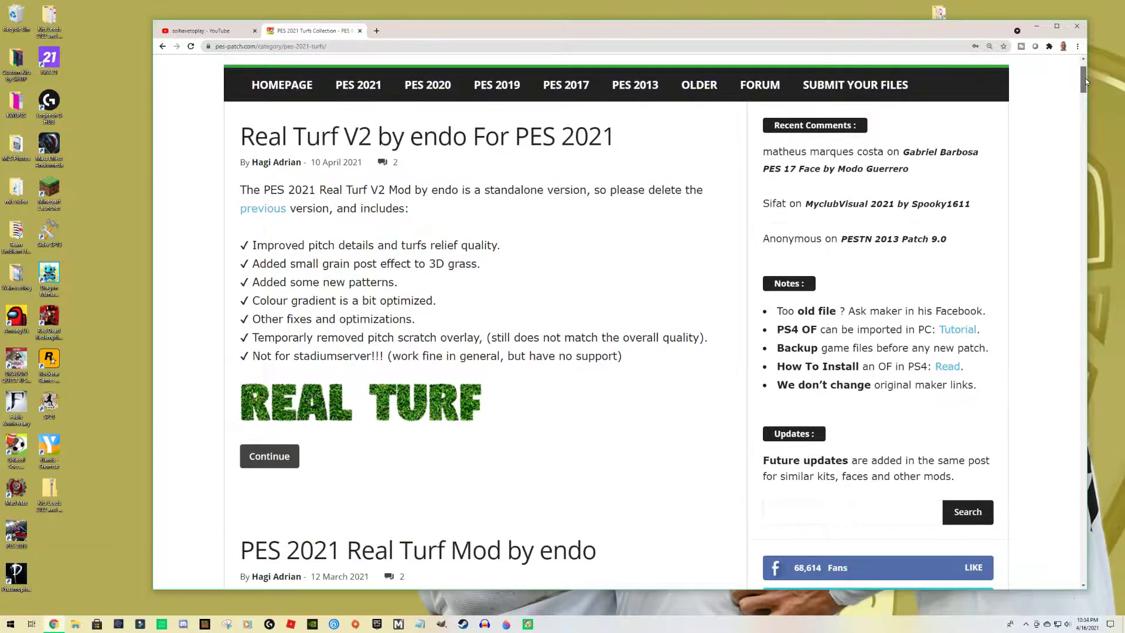
left_click(278, 462)
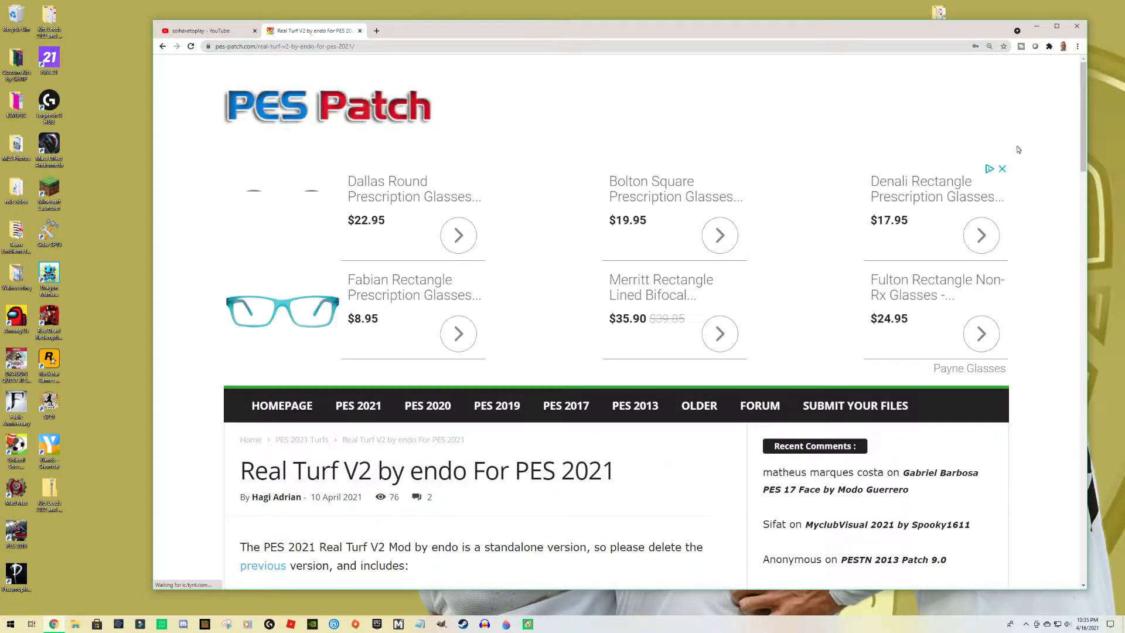
left_click_drag(1085, 95, 1095, 248)
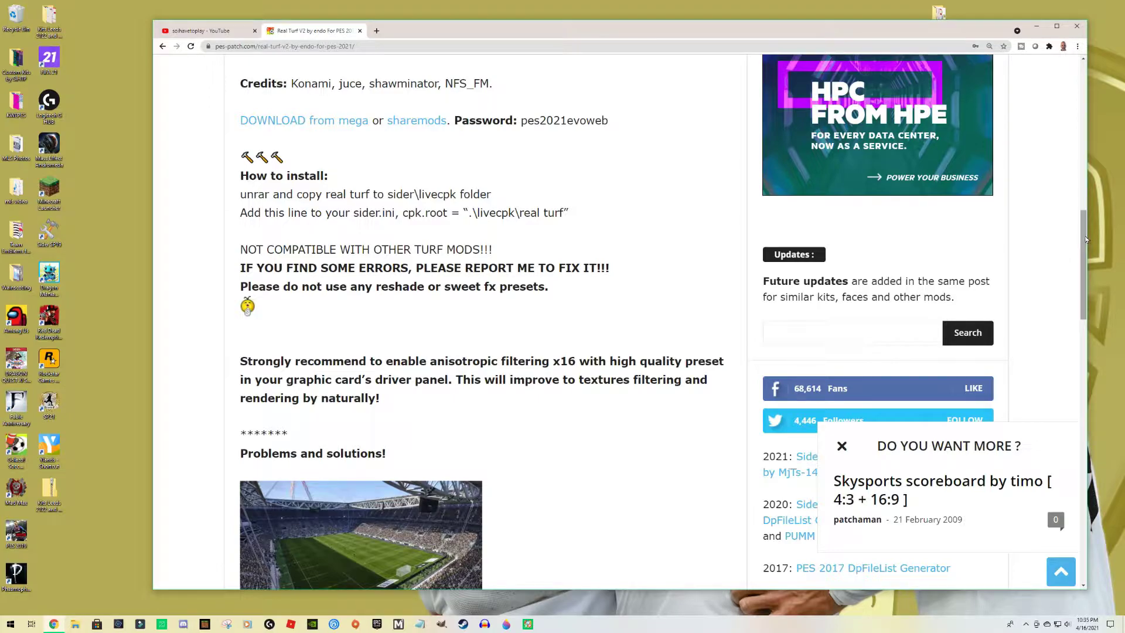
left_click_drag(1085, 239, 1083, 217)
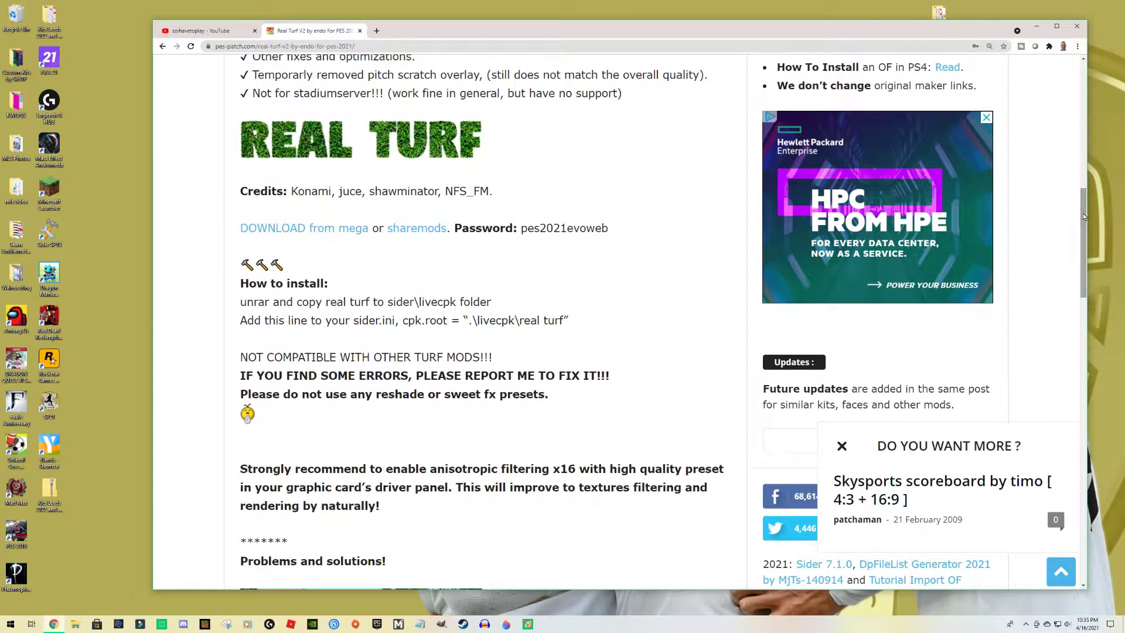
left_click(414, 230)
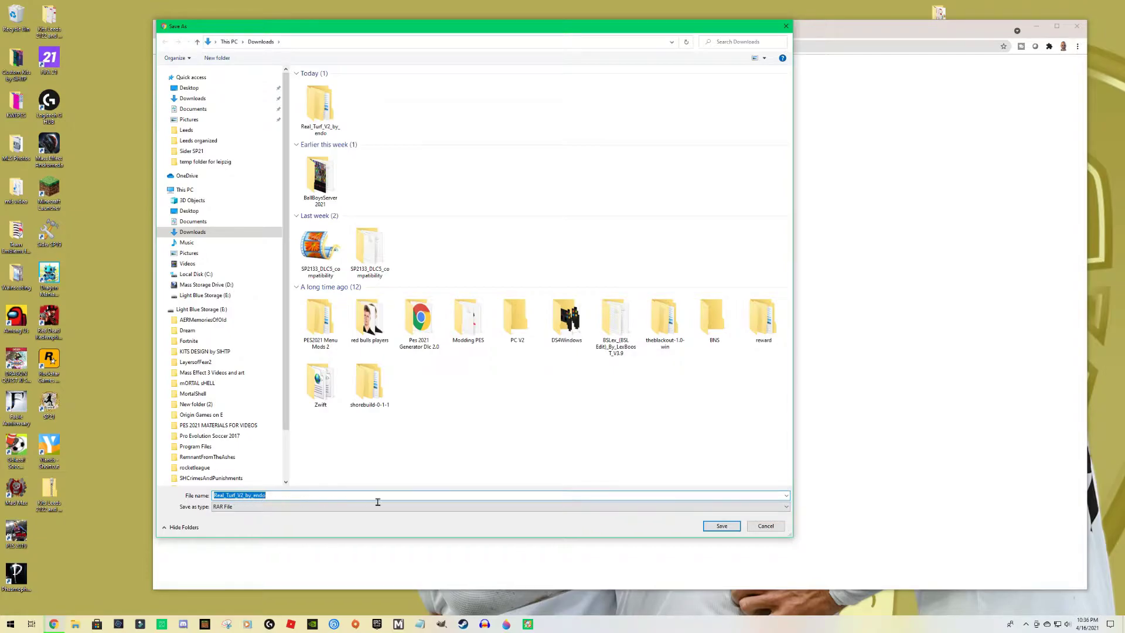
left_click(721, 526)
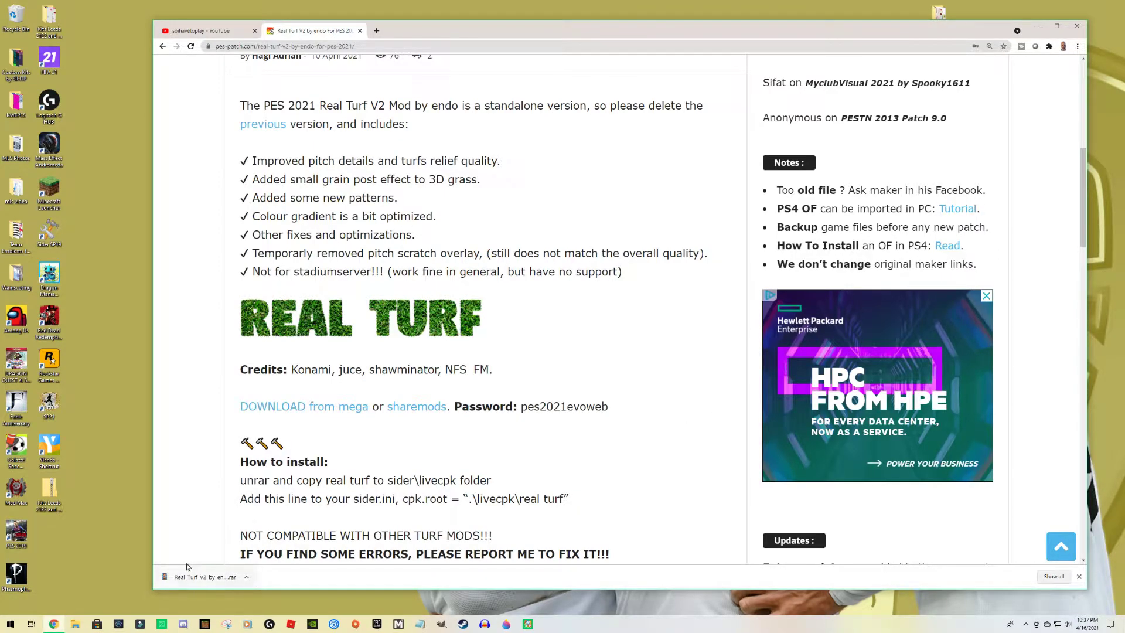
Step: Switch to File Explorer, go to the Downloads folder and view the 7-Zip extraction options for the Real_Turf_V2_by_endo archive
left_click(75, 625)
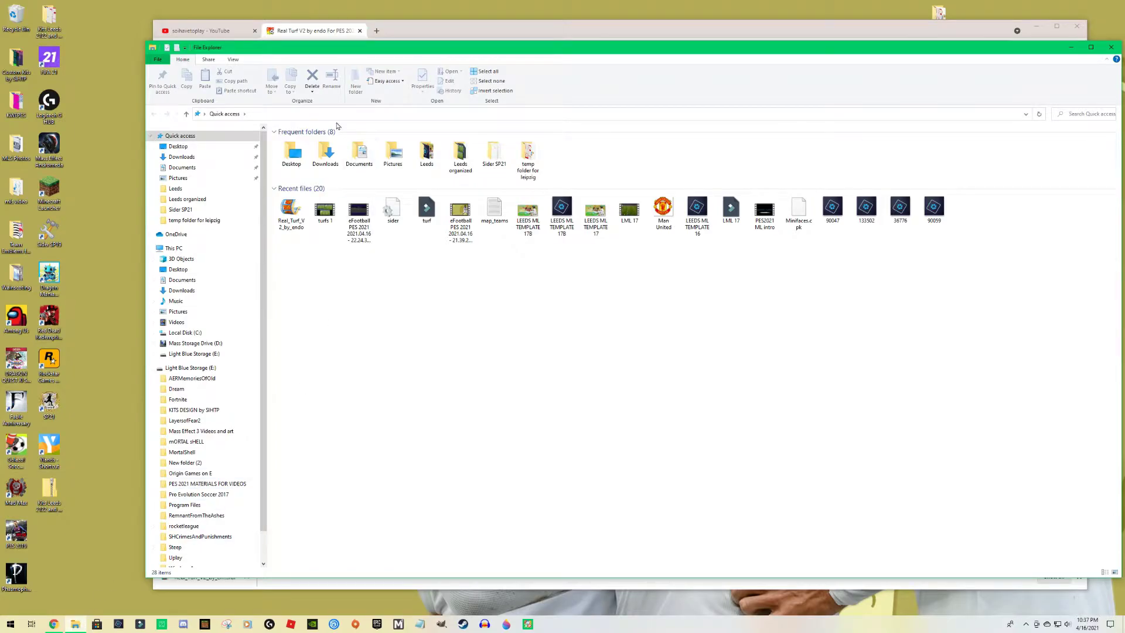
left_click(187, 157)
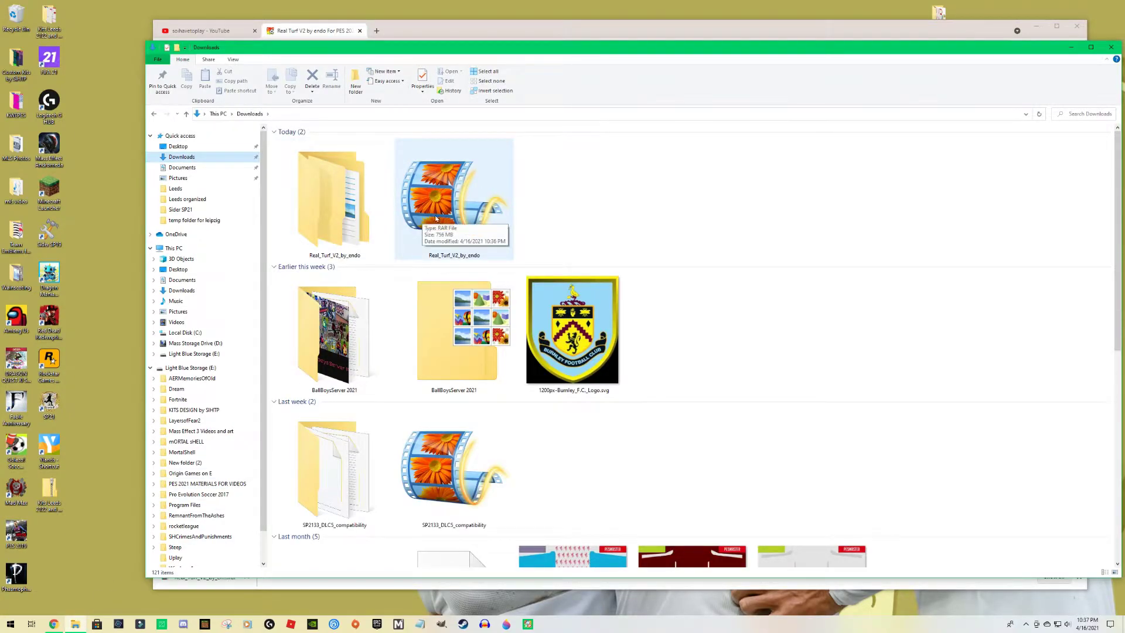
right_click(435, 197)
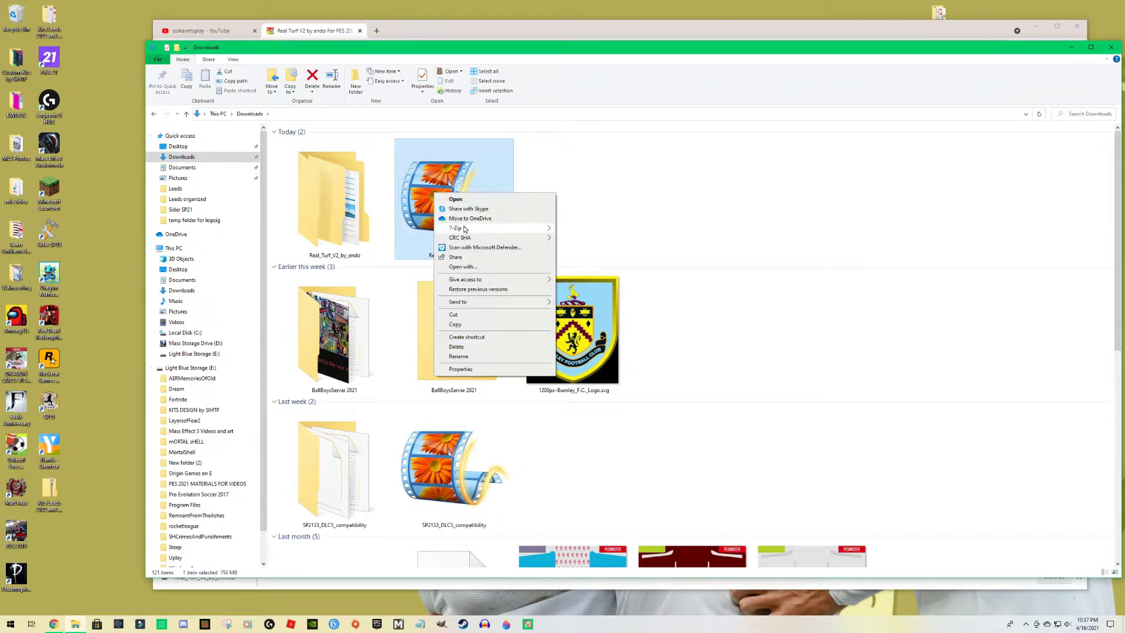
mouse_move(473, 228)
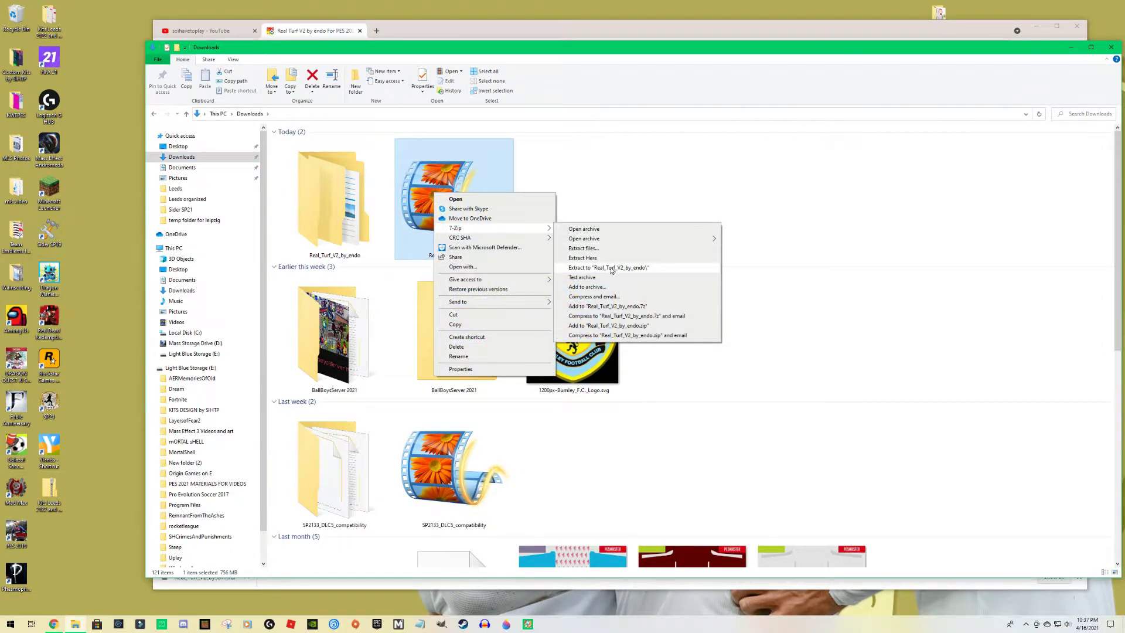
Step: Delete the Real_Turf_V2_by_endo RAR archive from Downloads, keeping the extracted folder of the same name
left_click(330, 204)
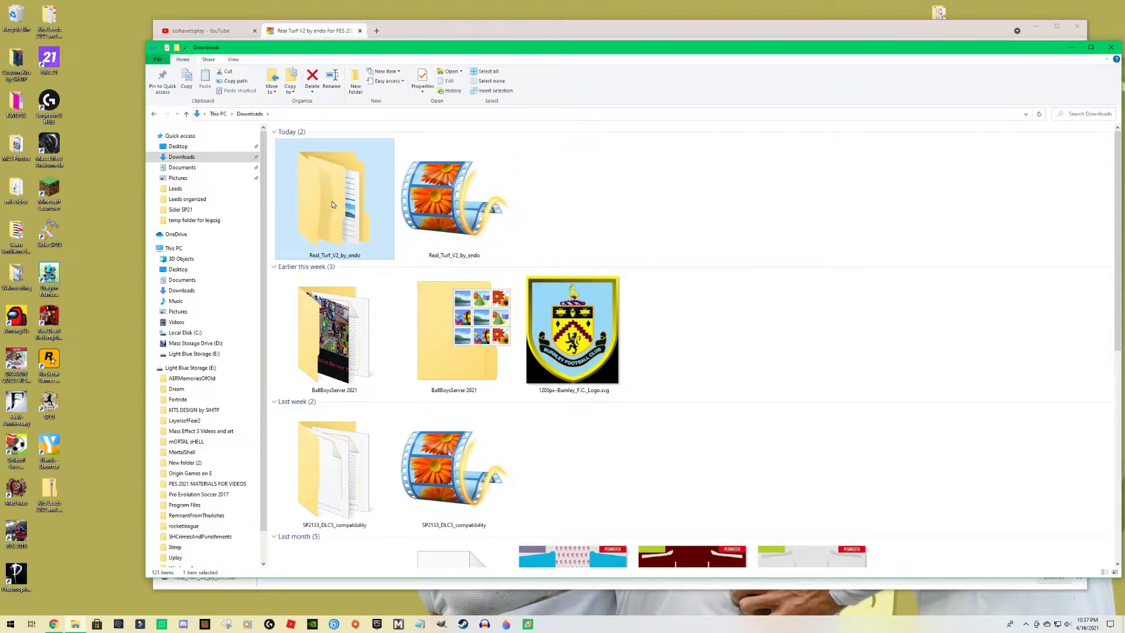
left_click(448, 211)
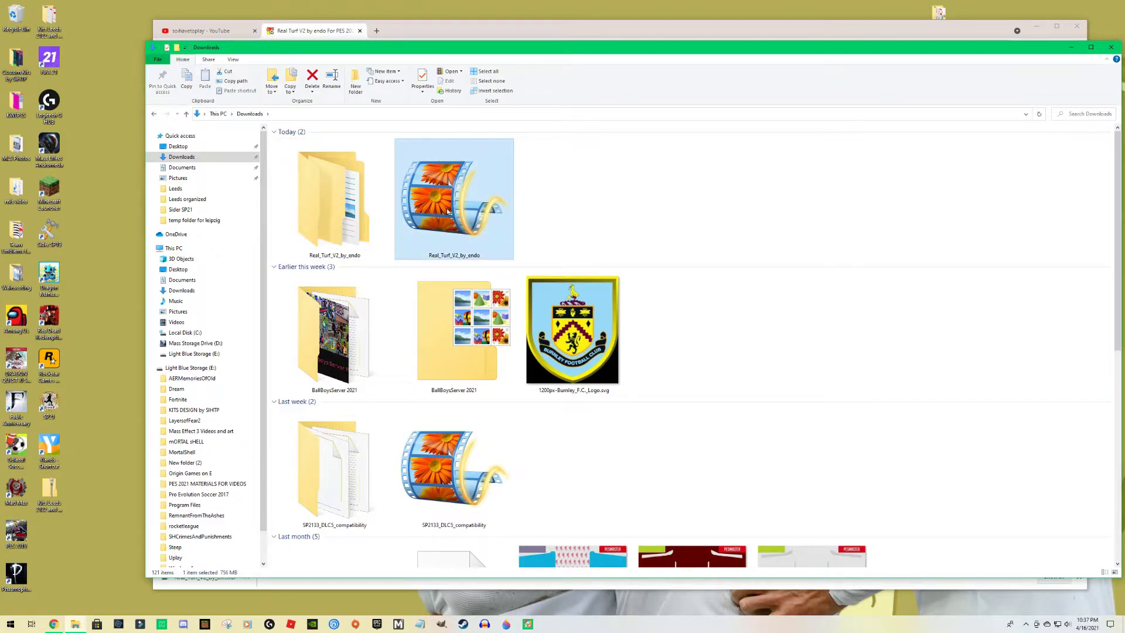
left_click(312, 81)
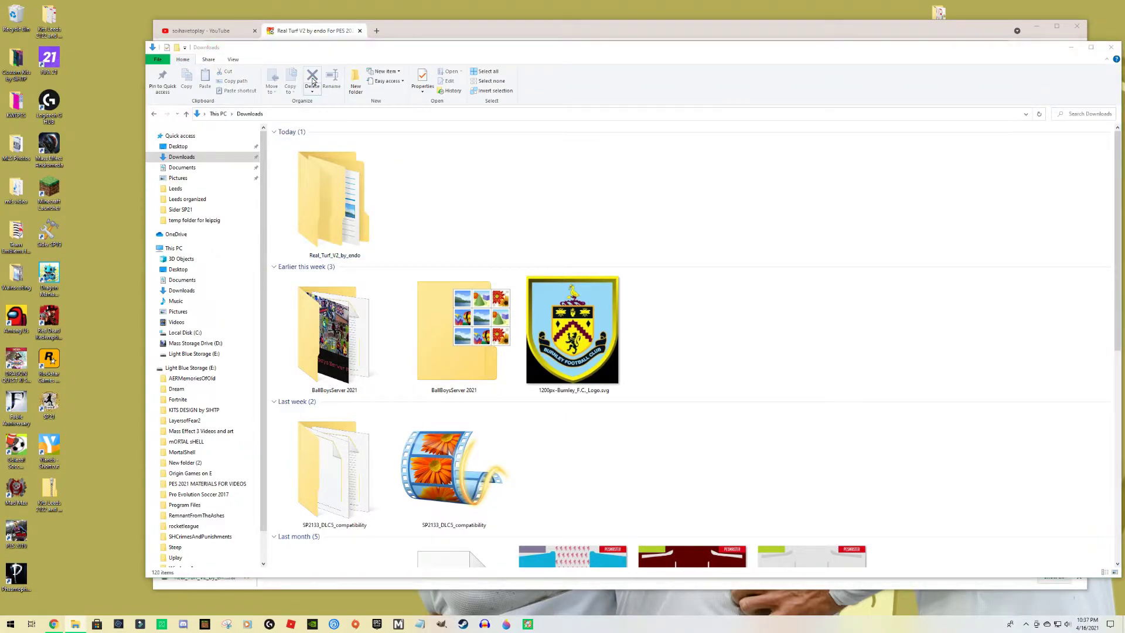
Step: Open the extracted Real_Turf_V2_by_endo folder, display its contents as extra large icons and copy the real turf folder
double_click(334, 216)
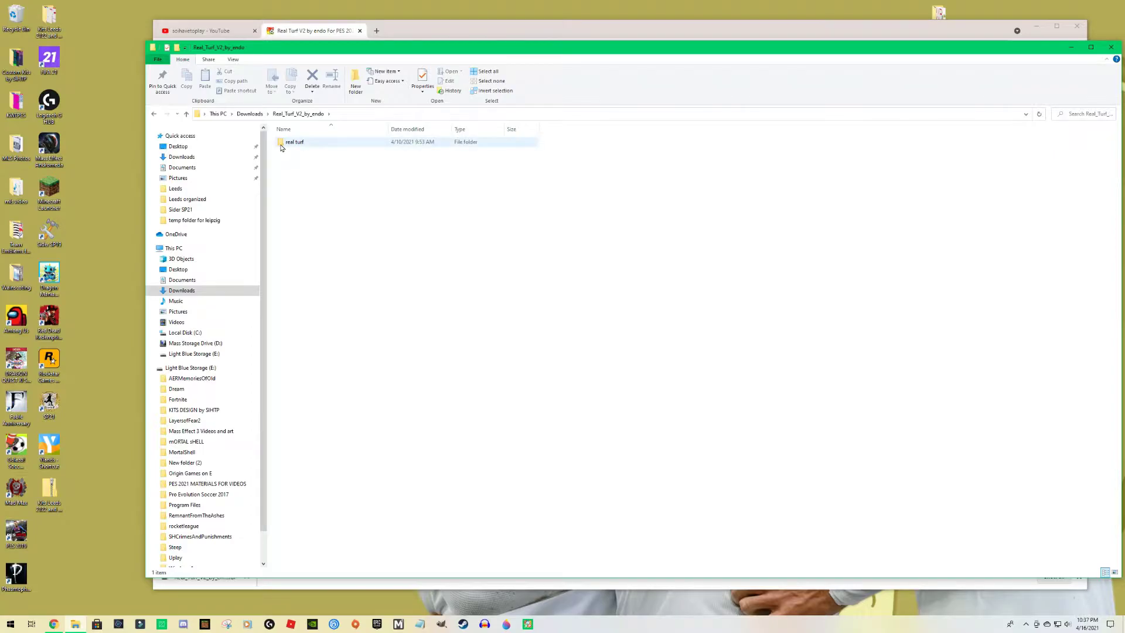
left_click(233, 59)
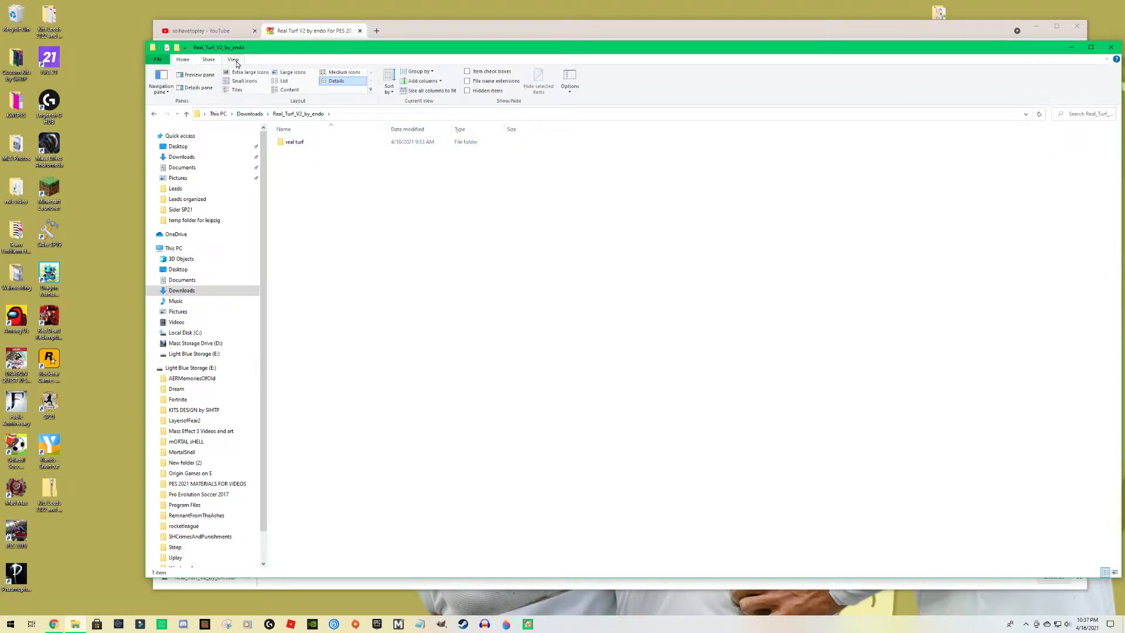
left_click(249, 72)
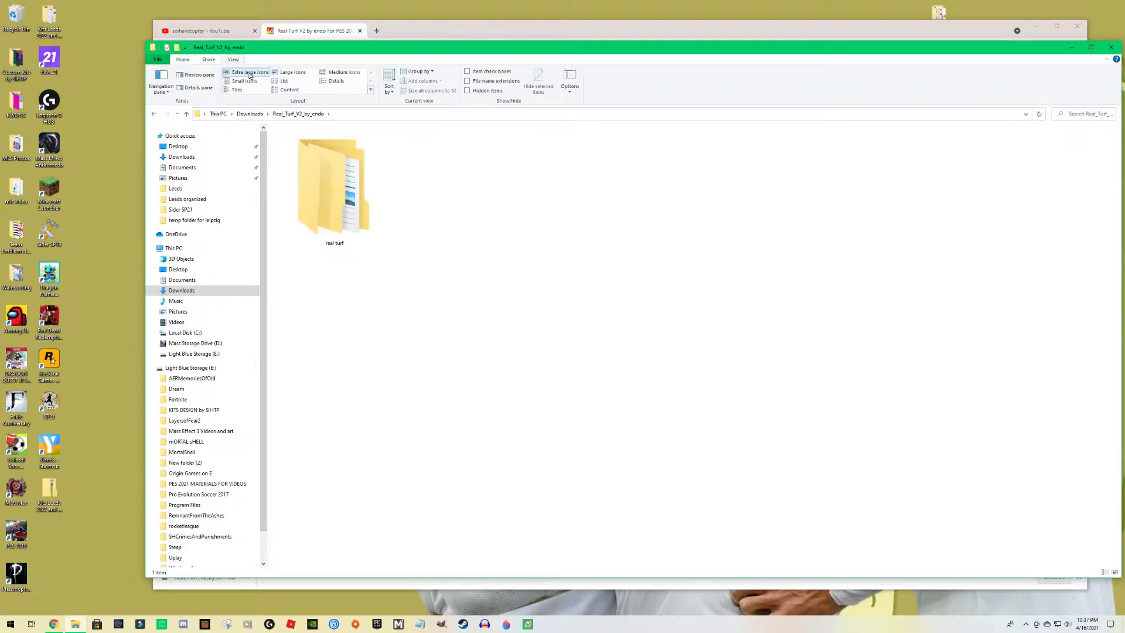
right_click(314, 186)
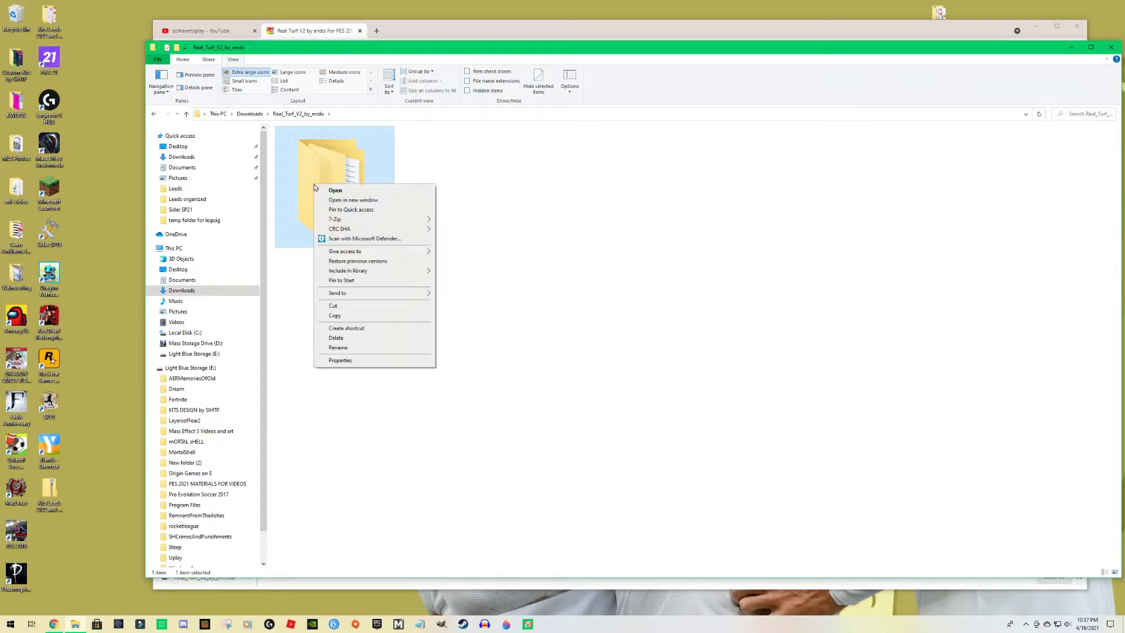
left_click(335, 315)
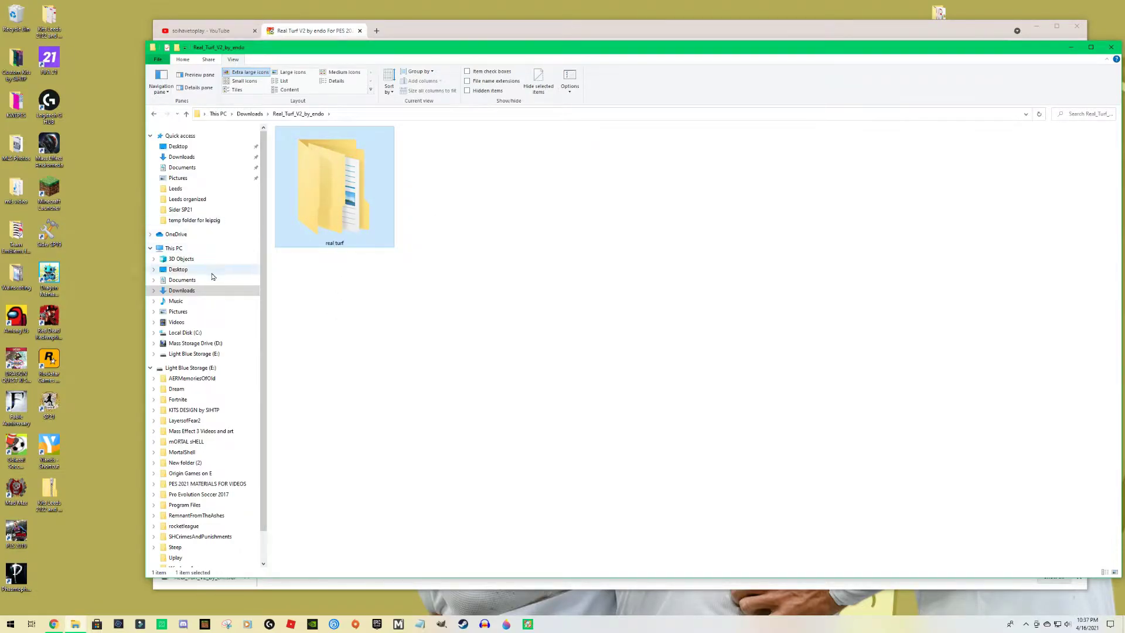
Step: Go to SteamLibrary\steamapps\common\eFootball PES 2021\Sider SP21\livecpk on Mass Storage Drive (D:)
left_click(209, 343)
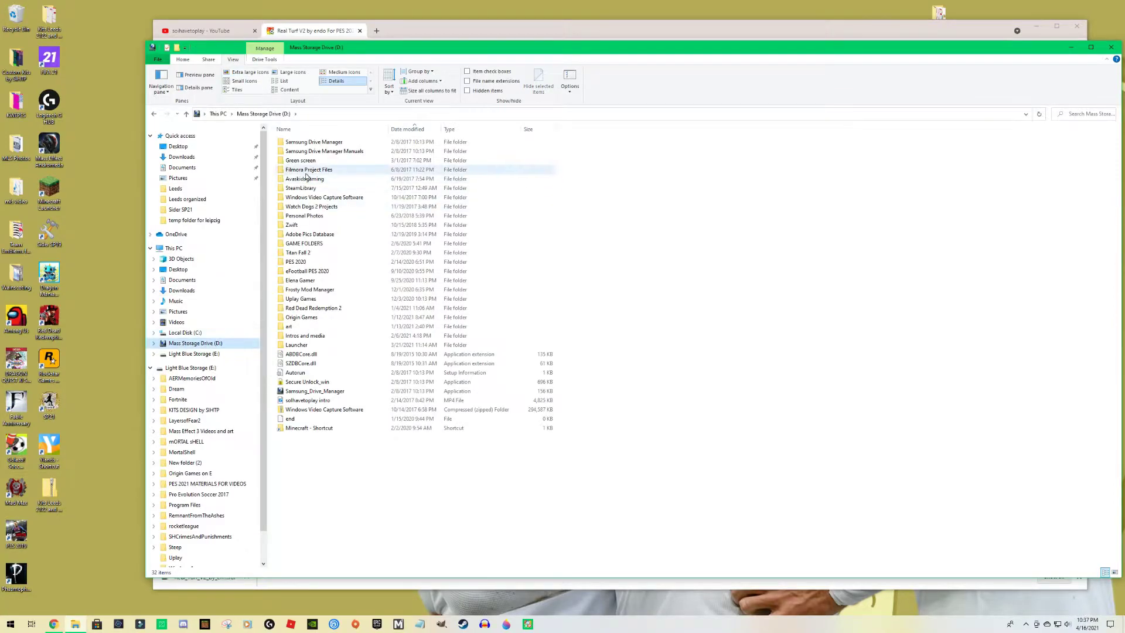
double_click(303, 189)
double_click(297, 142)
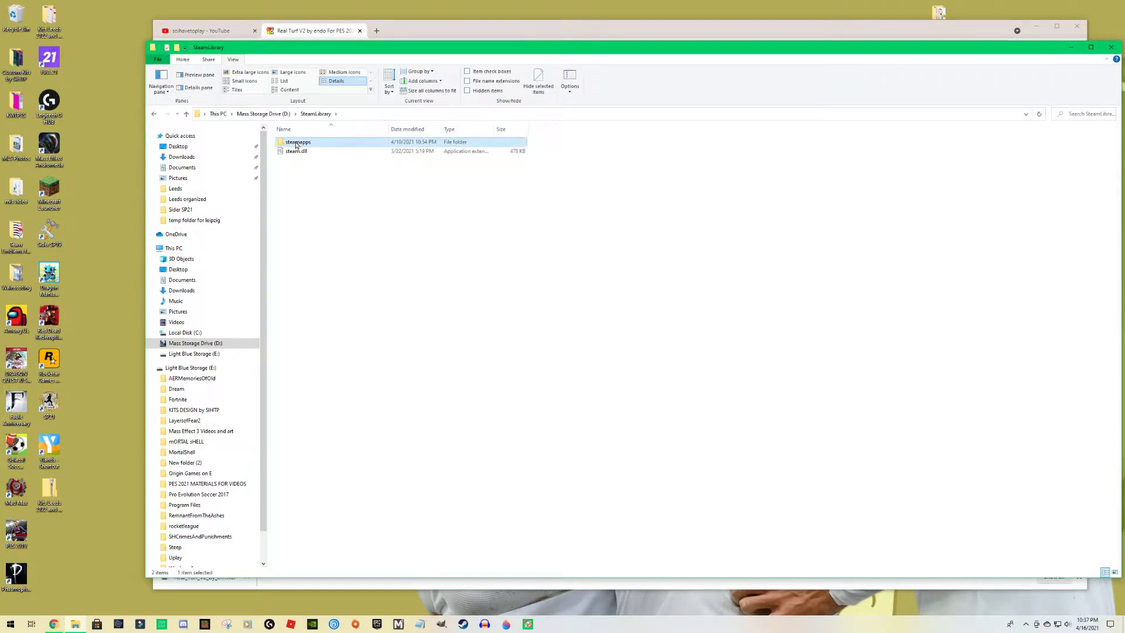
double_click(296, 143)
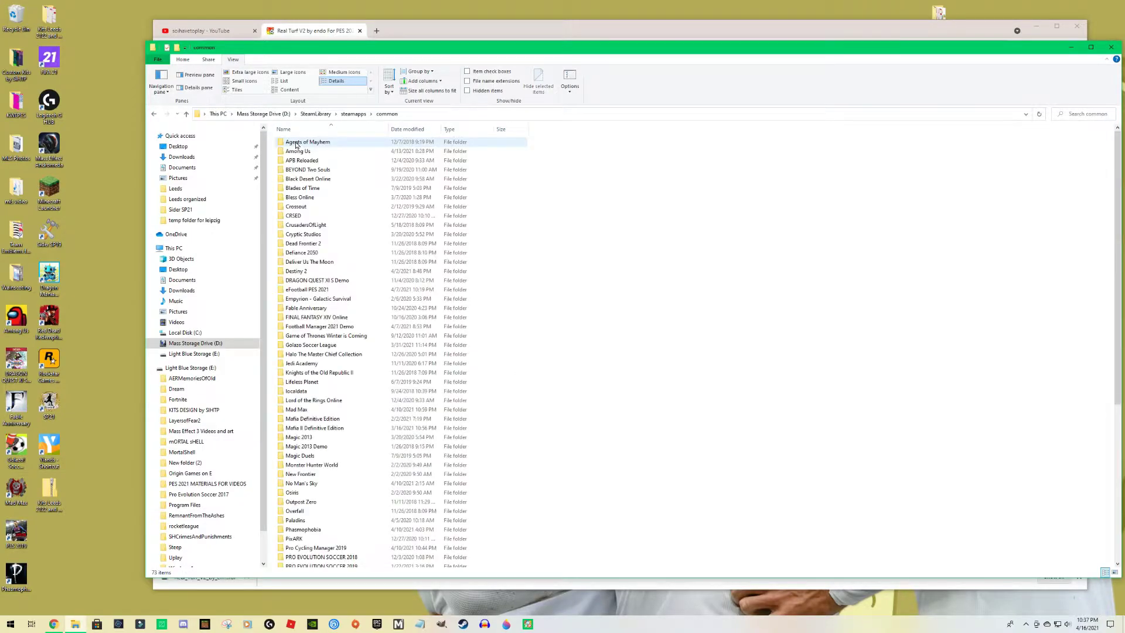
double_click(319, 290)
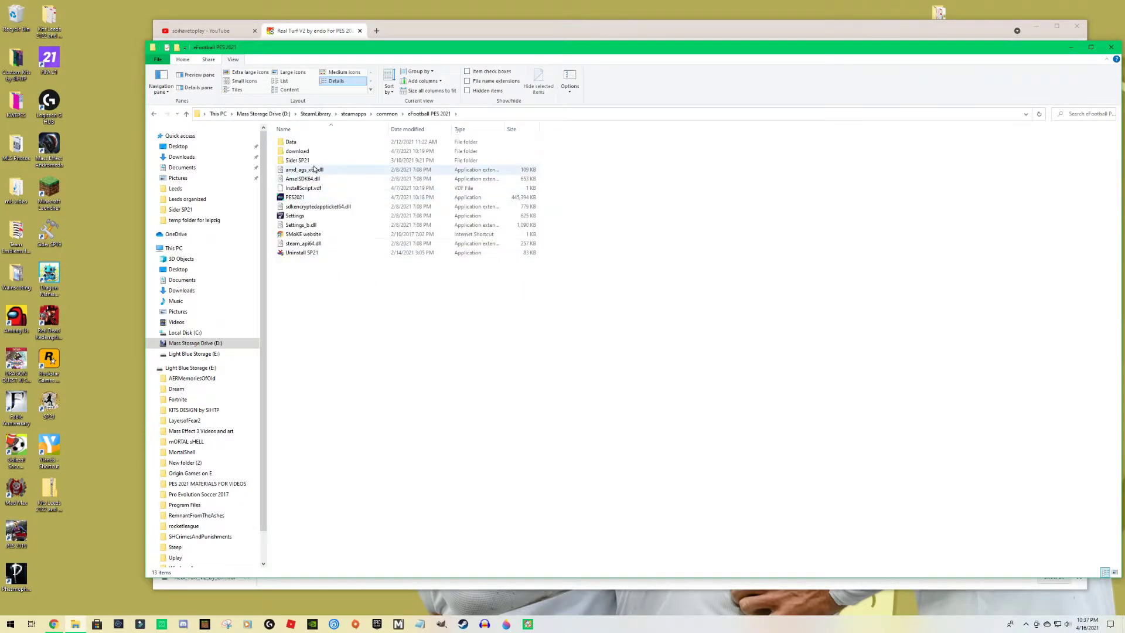
left_click(297, 161)
double_click(298, 161)
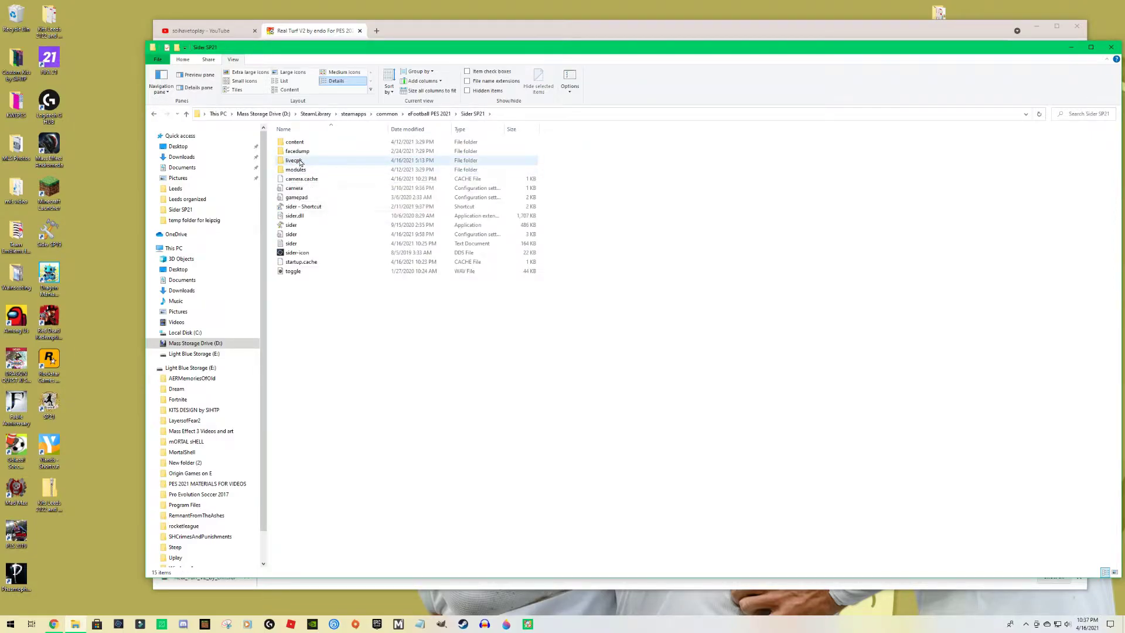
double_click(300, 161)
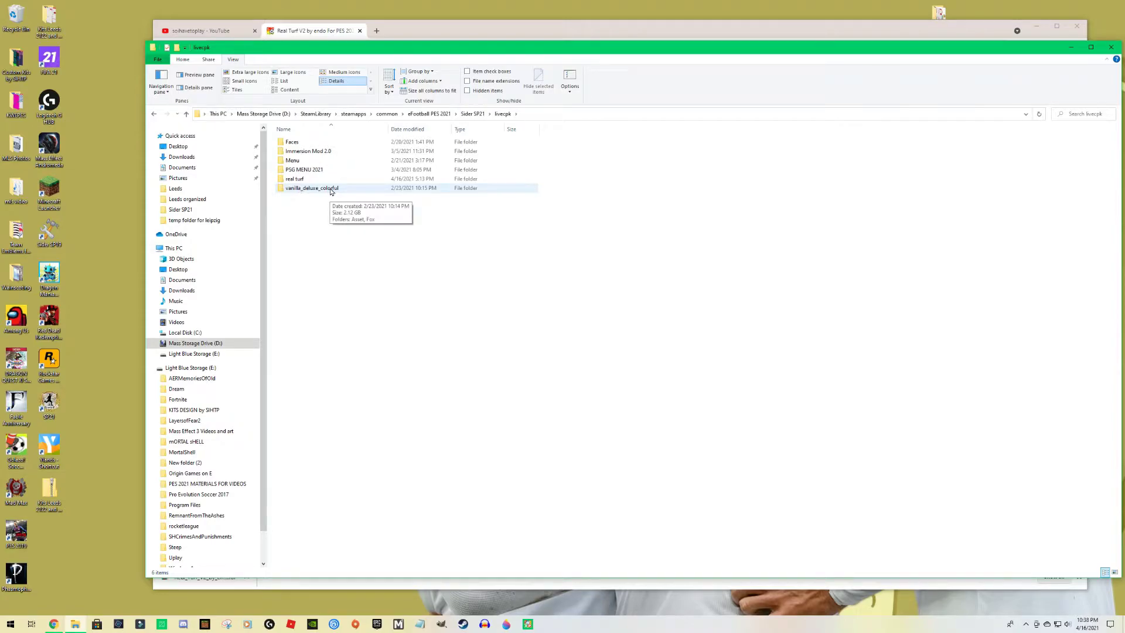
Step: Open the sider configuration settings file from the Sider SP21 folder and locate the vanilla_deluxe_colorful and real turf cpk.root lines
left_click(187, 115)
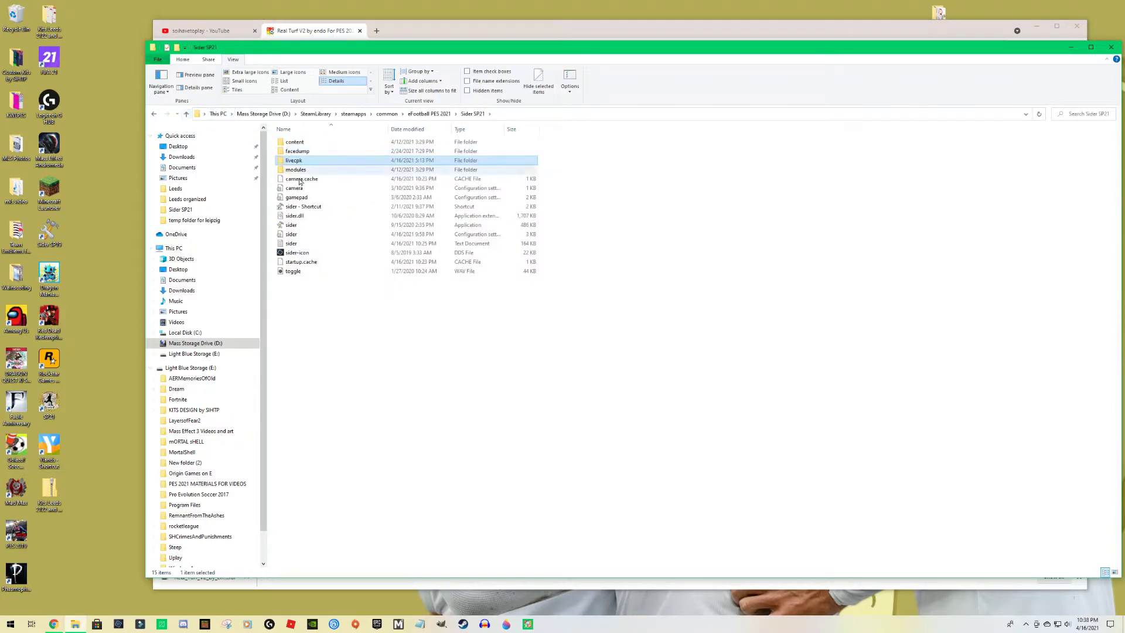
left_click(292, 235)
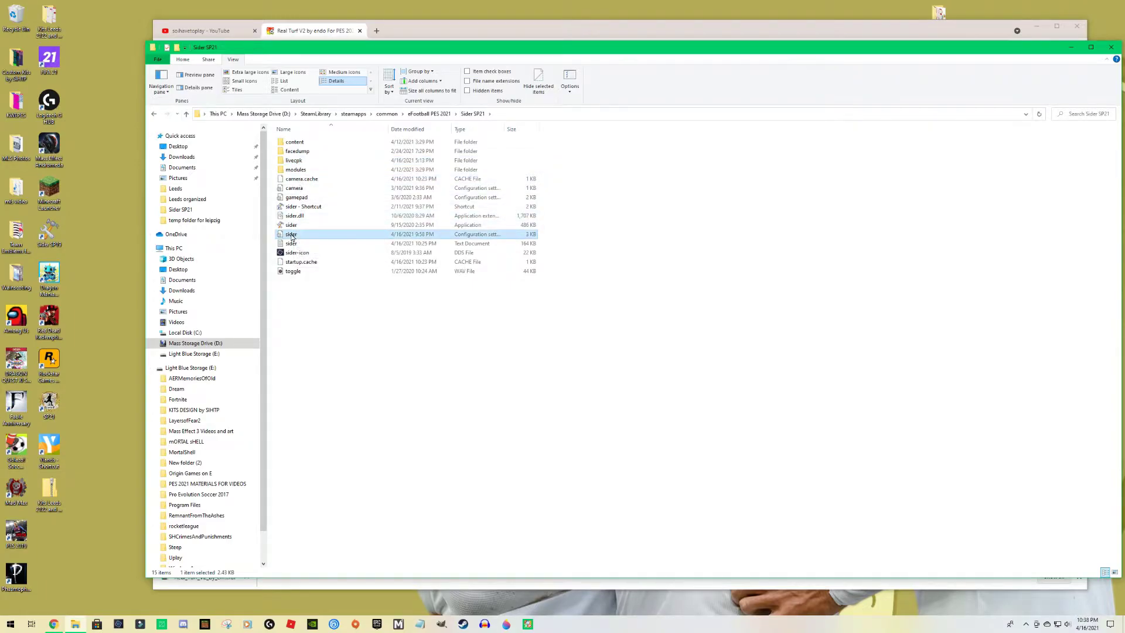
double_click(291, 234)
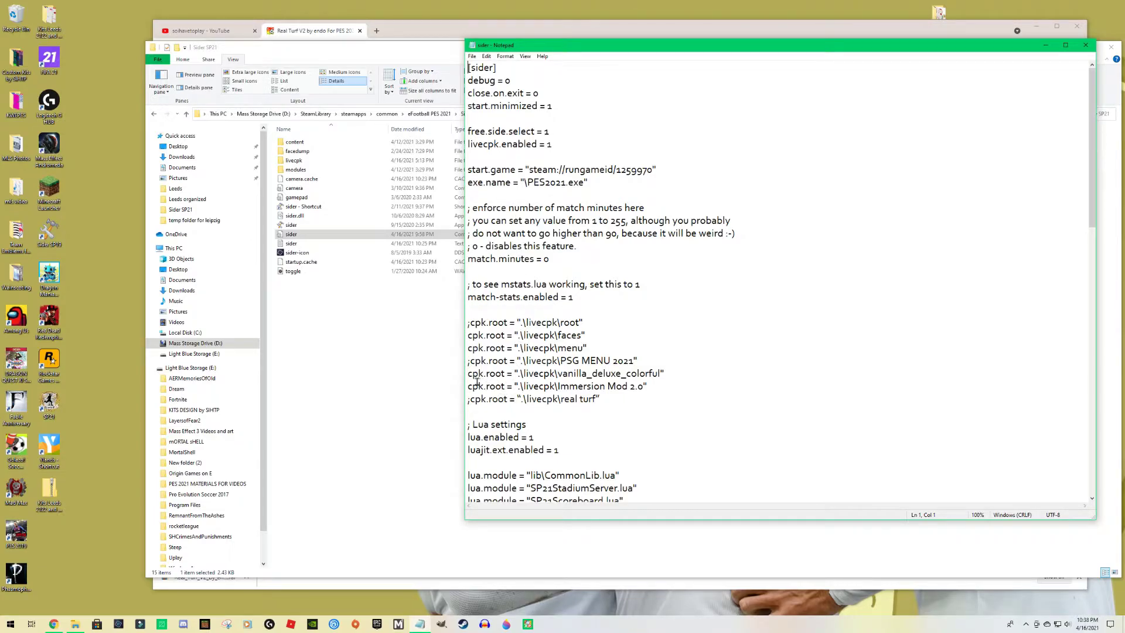
left_click_drag(471, 376, 676, 379)
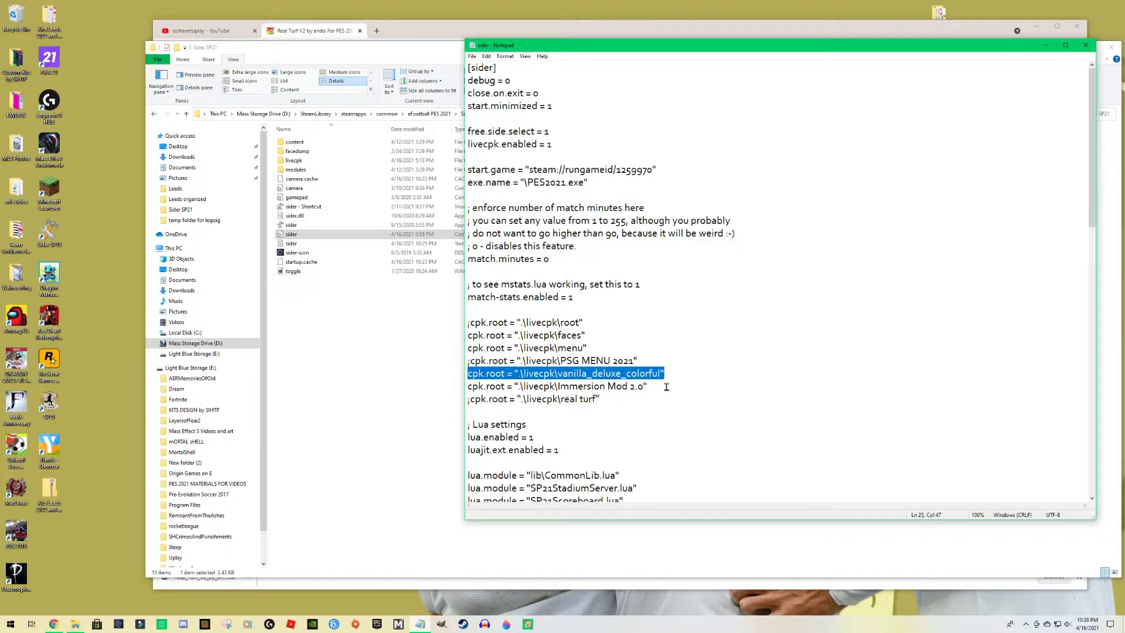
left_click_drag(478, 405, 611, 411)
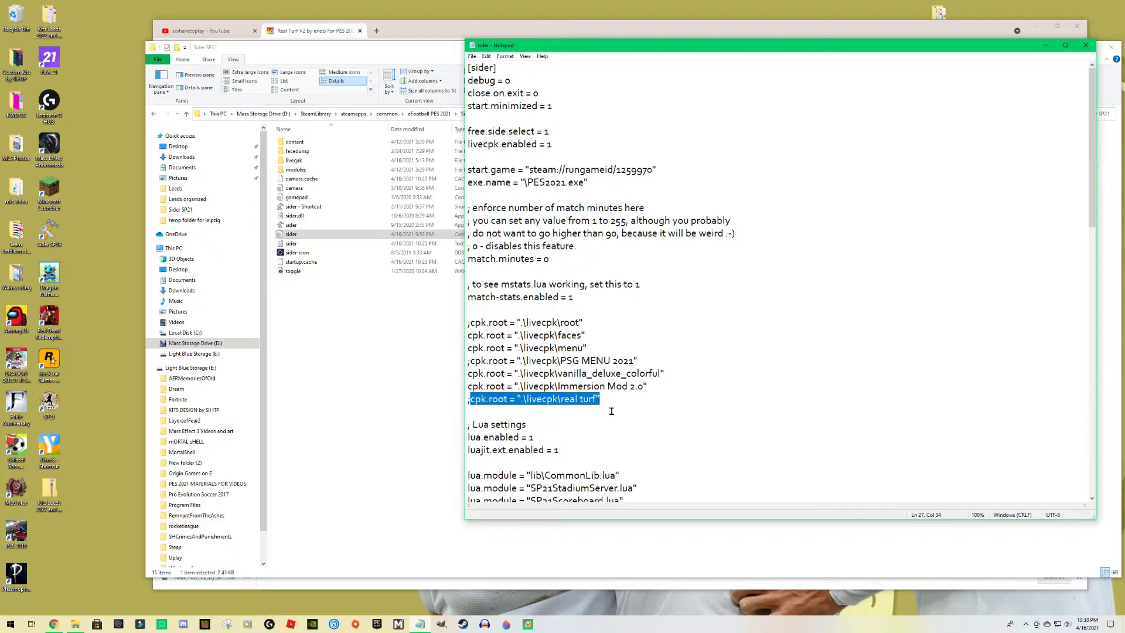
Step: Comment out the vanilla_deluxe_colorful cpk.root line with a leading semicolon and remove the semicolon before the real turf cpk.root line
left_click(472, 379)
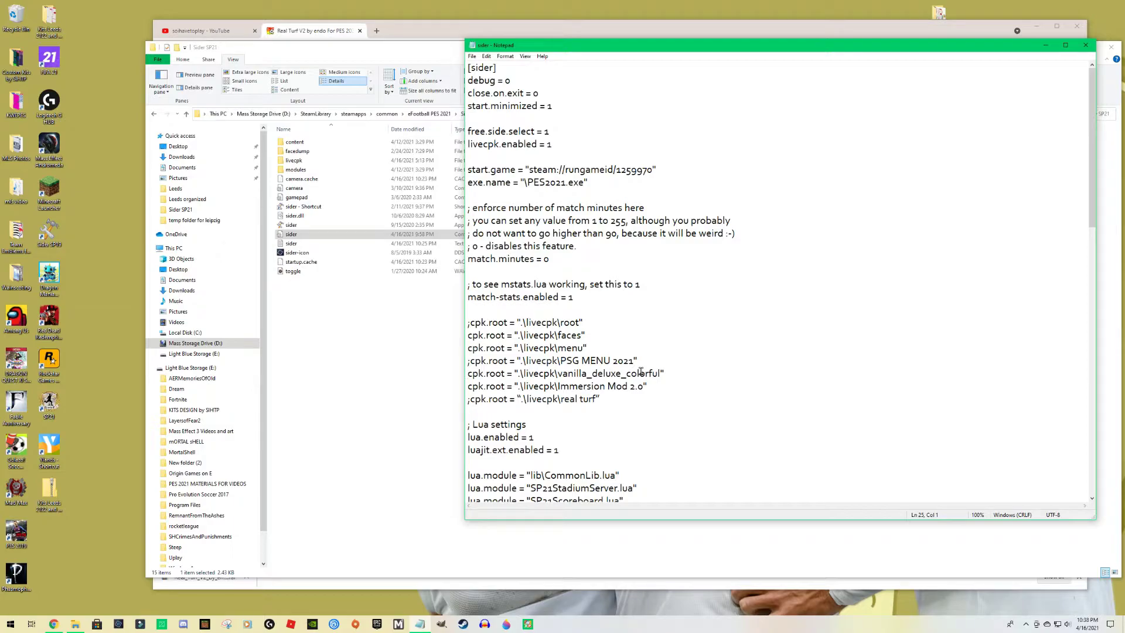
type(";")
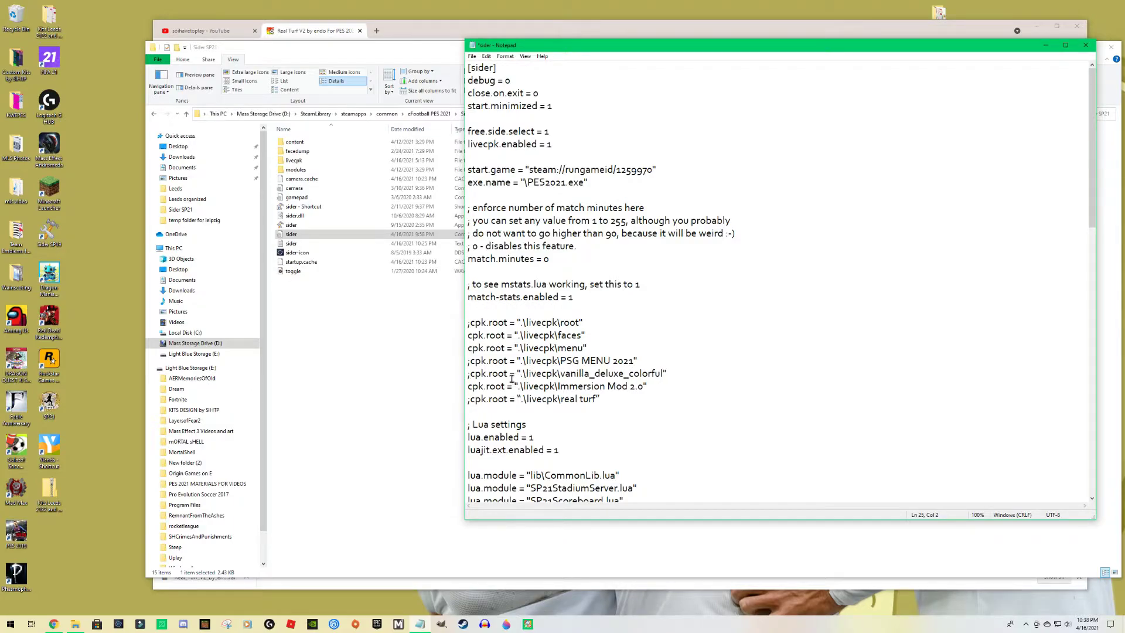
left_click(472, 403)
key("BackSpace")
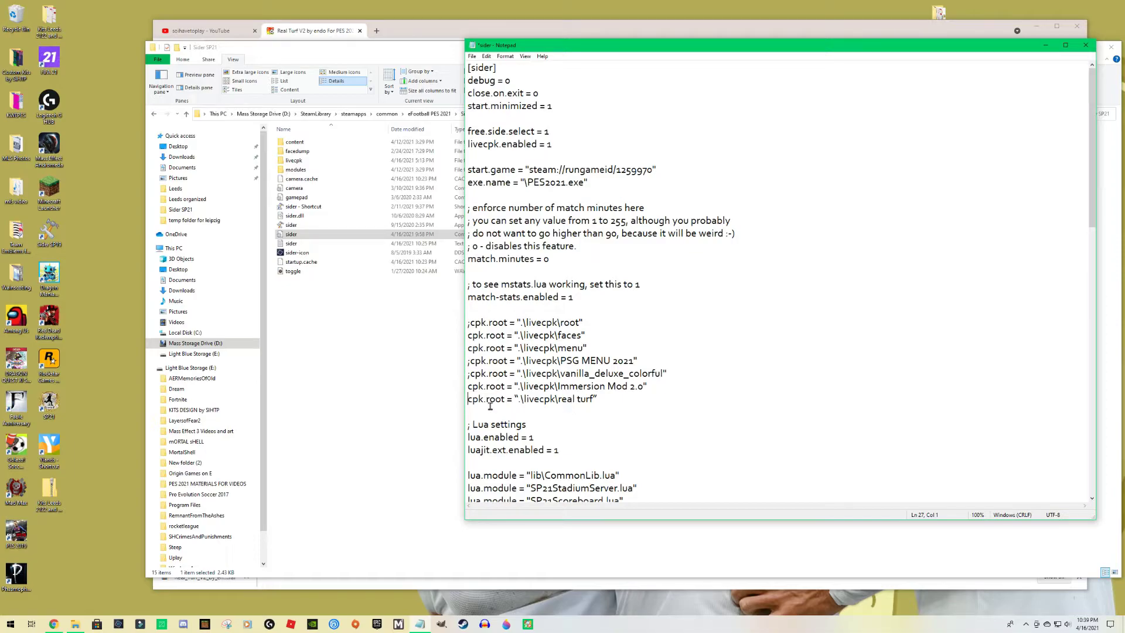
Step: Save the edited sider configuration file and close it
left_click(606, 417)
left_click(472, 56)
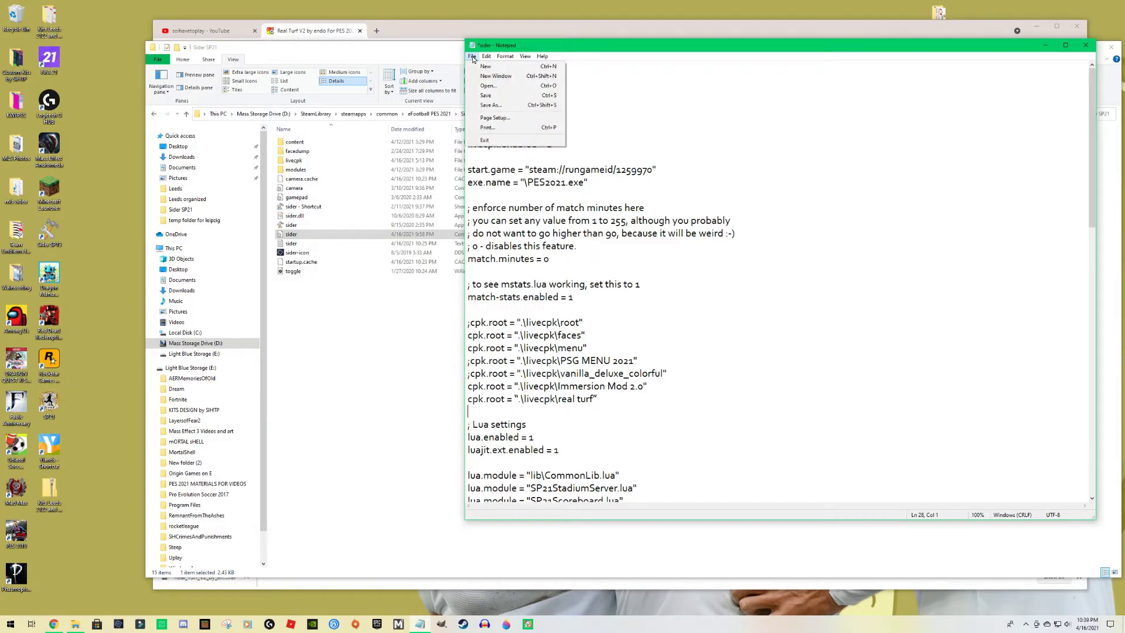
left_click(487, 97)
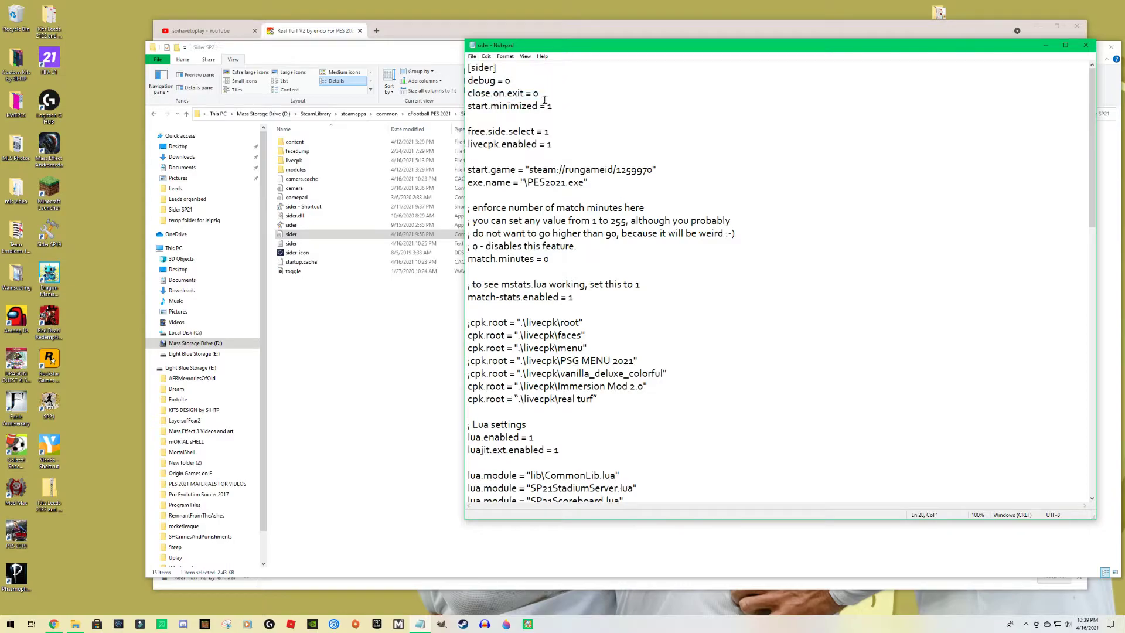
left_click(1085, 47)
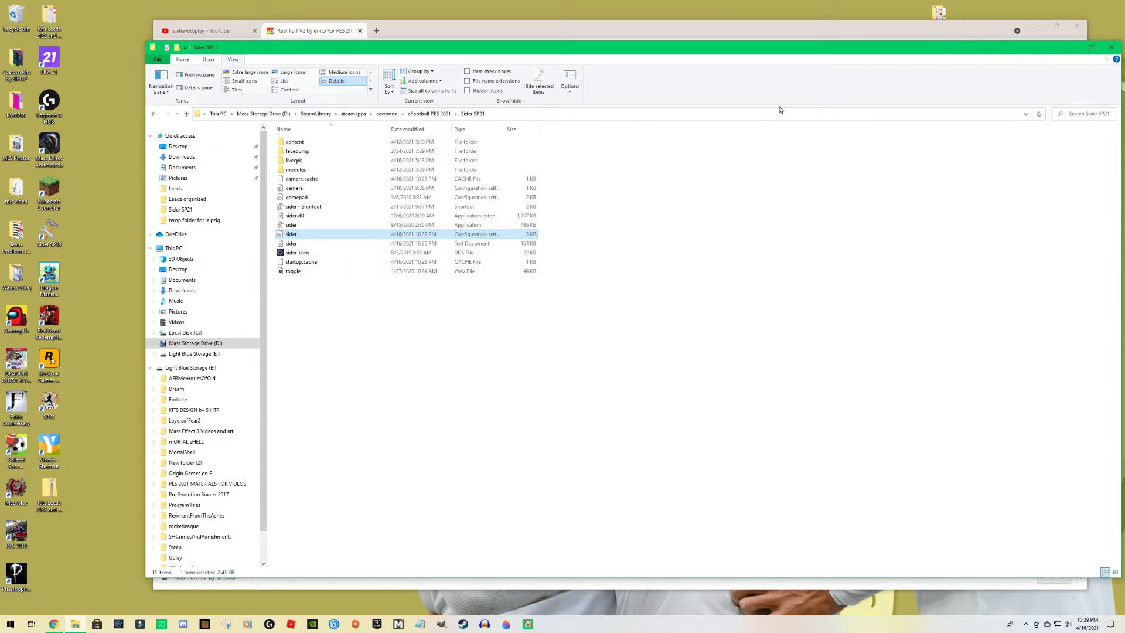
Step: Close the Sider SP21 folder window, return to the PES 2021 turfs collection page in Chrome and find the Vanilla Deluxe V2 Mod post
left_click(1112, 49)
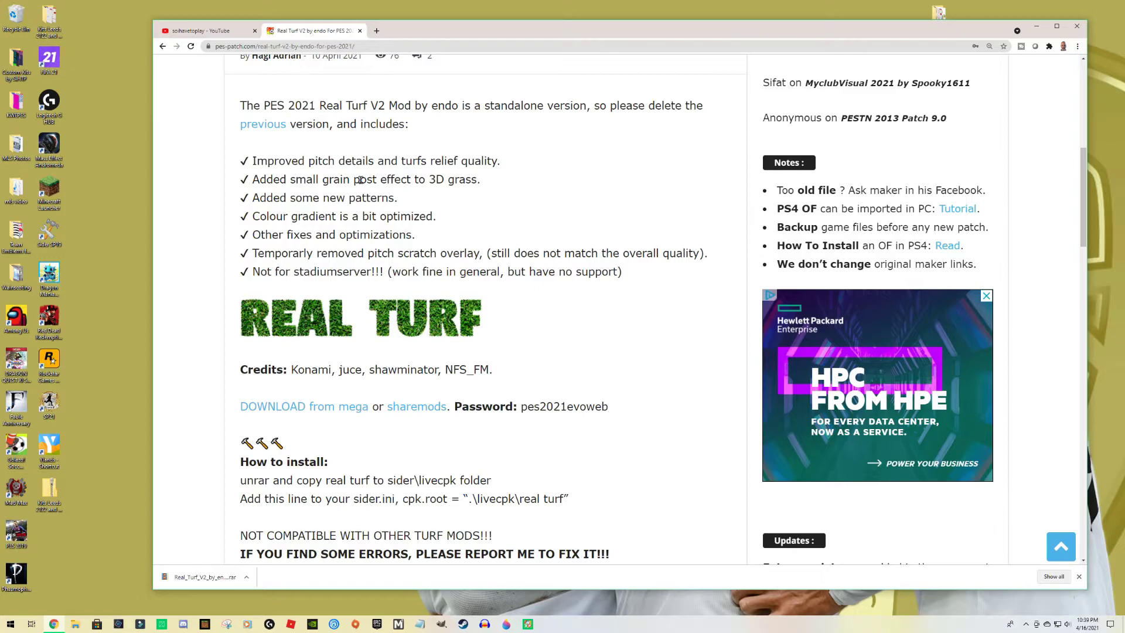
left_click(163, 46)
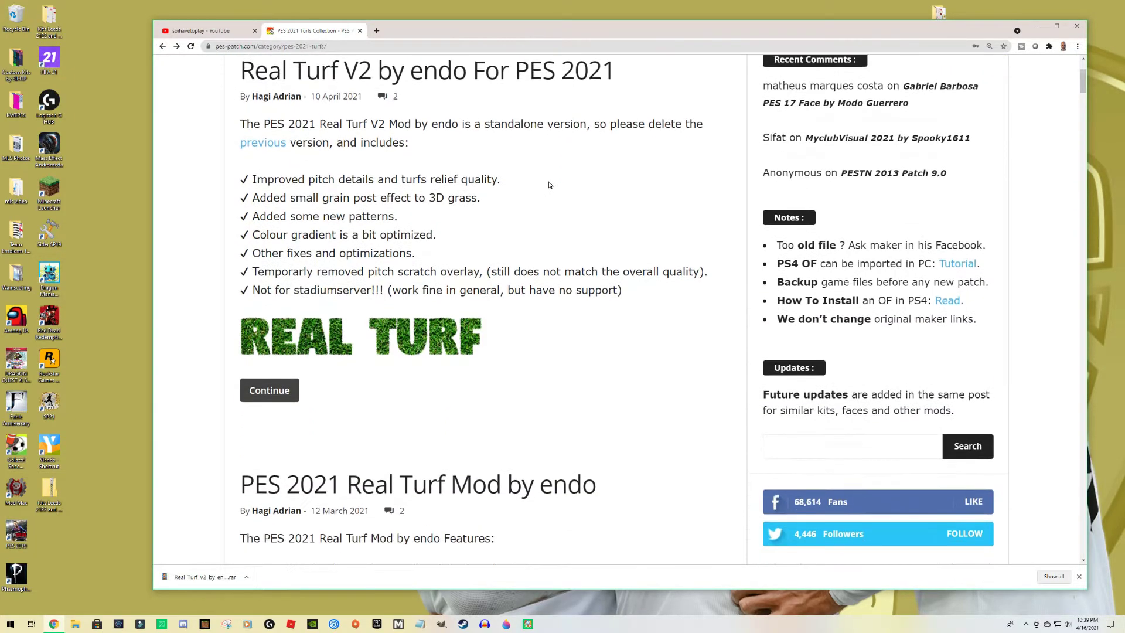
scroll(549, 185, "down", 20)
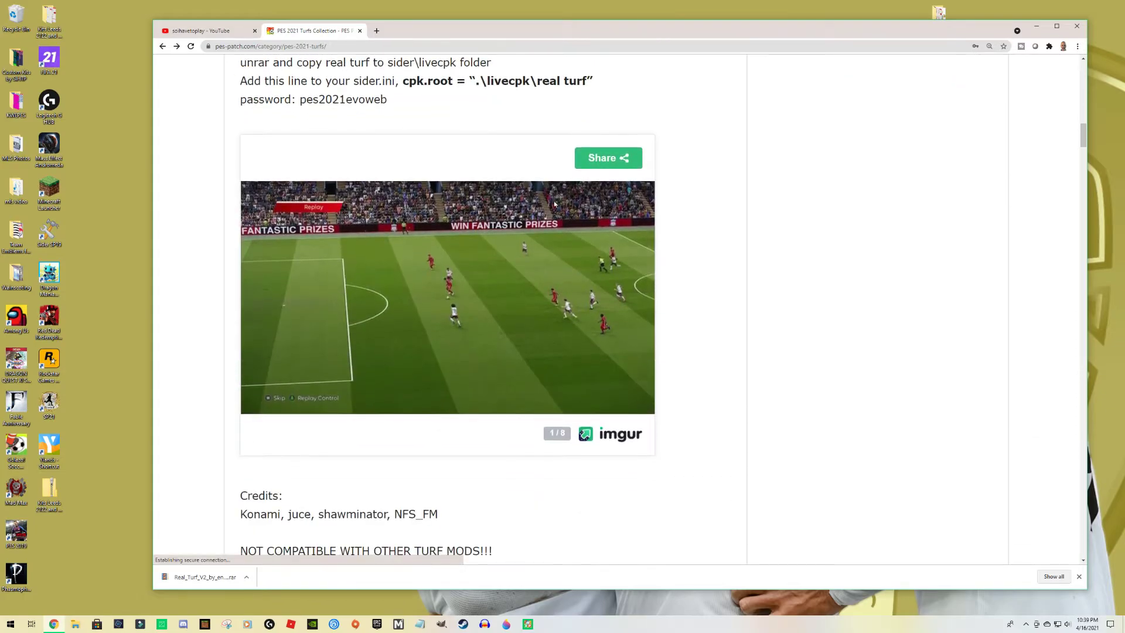
scroll(554, 203, "down", 20)
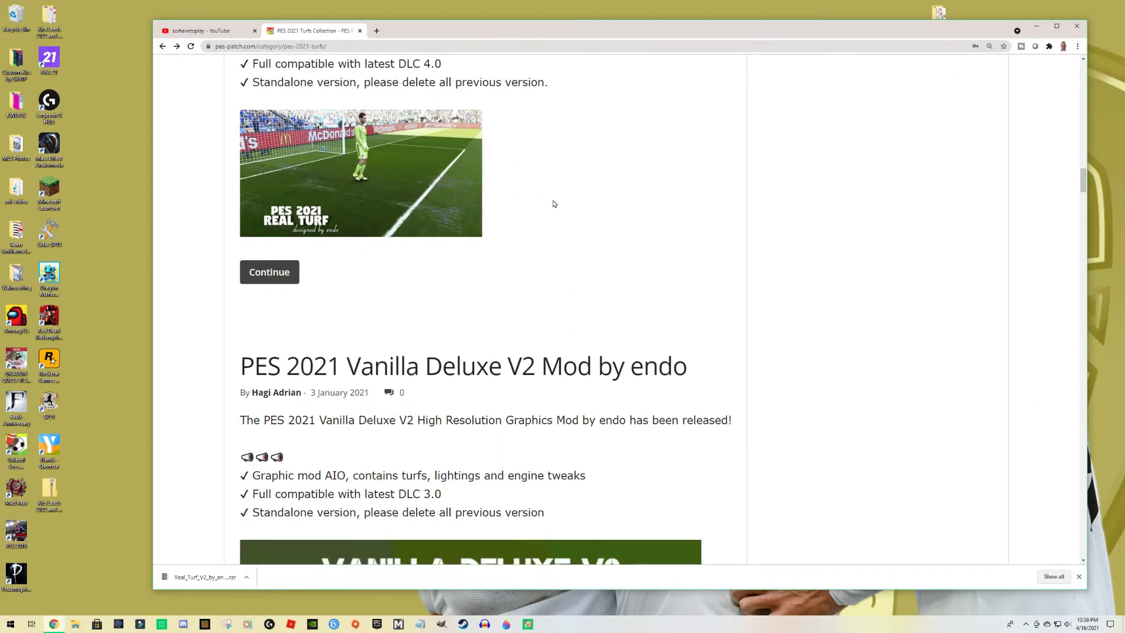
scroll(554, 203, "down", 2)
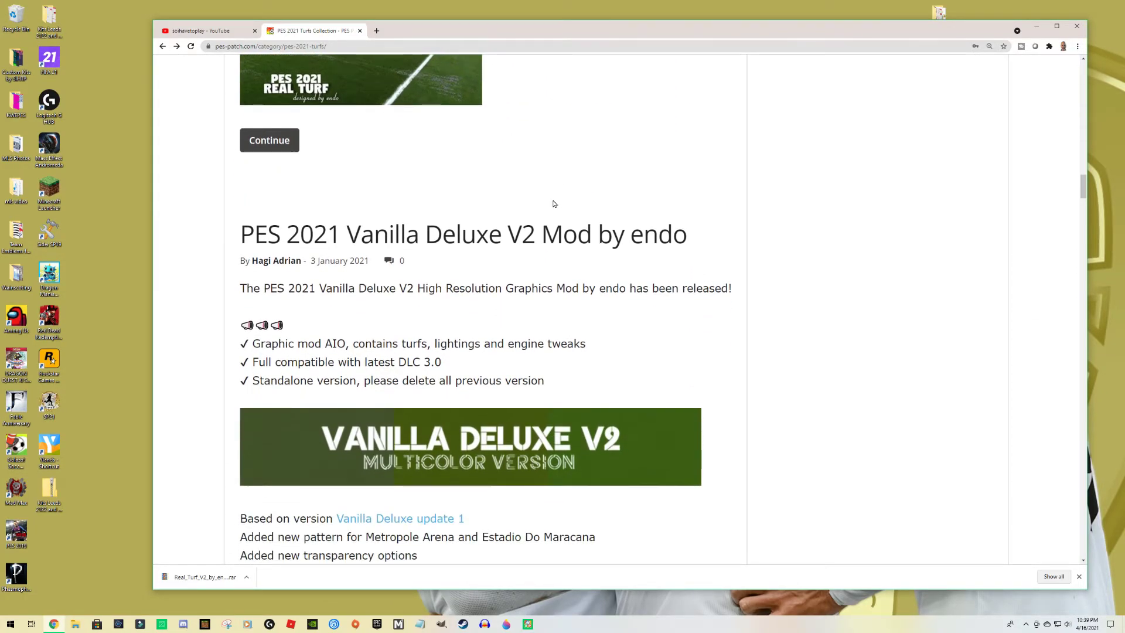
scroll(554, 203, "down", 2)
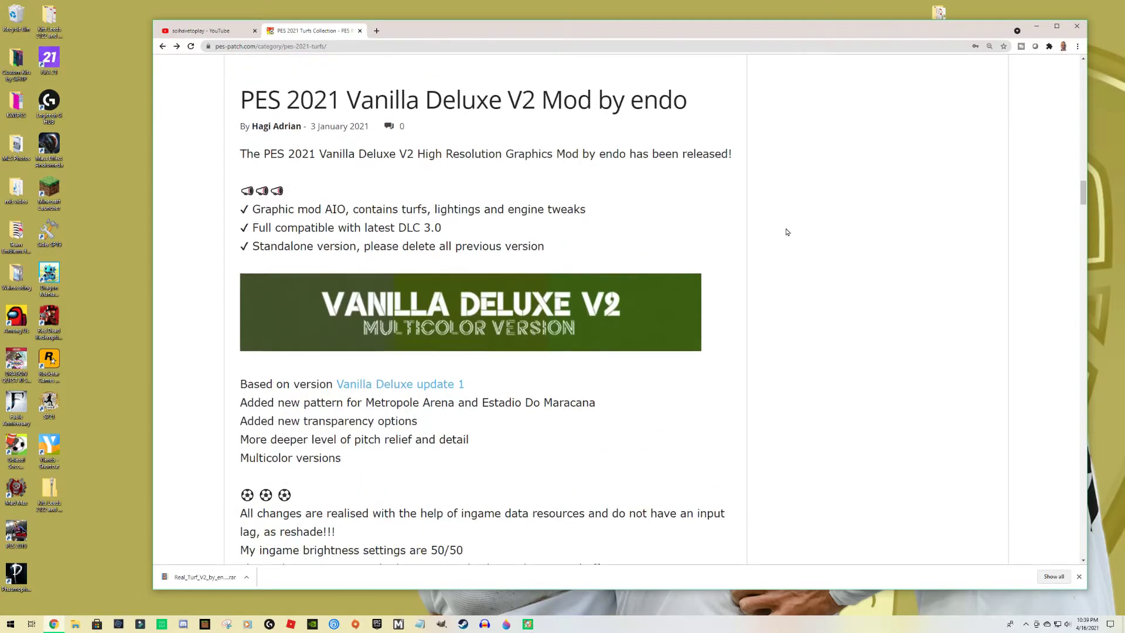
Step: Examine the Vanilla Deluxe V2 post's feature and compatibility notes and the Colorful and Frozen versions' download links and install instructions
scroll(786, 232, "down", 4)
scroll(786, 232, "down", 1)
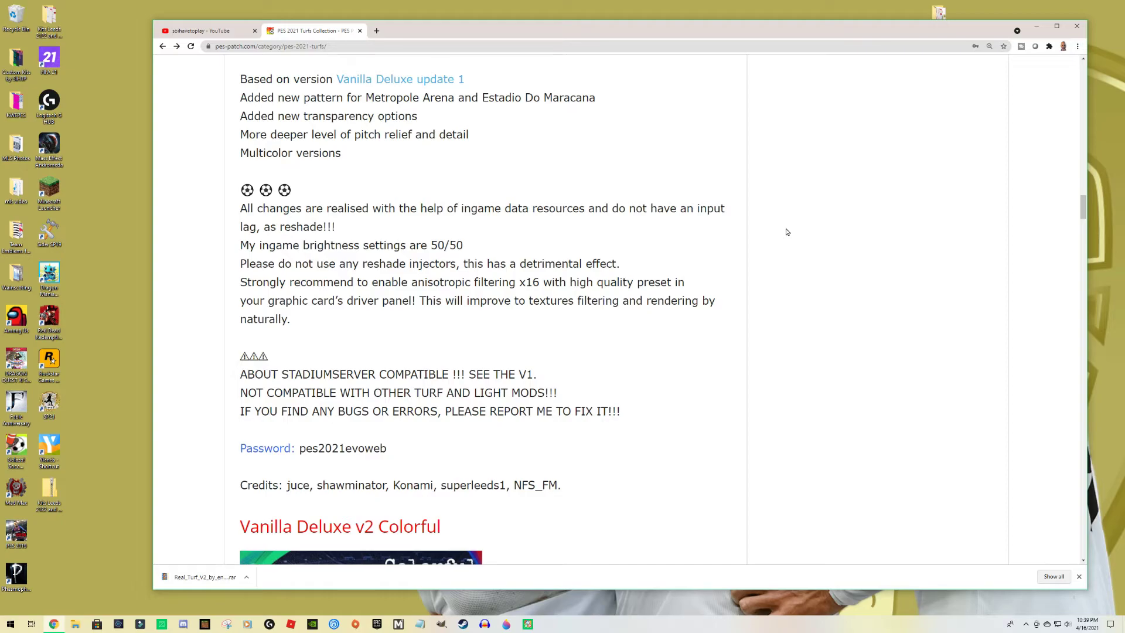
scroll(786, 232, "up", 4)
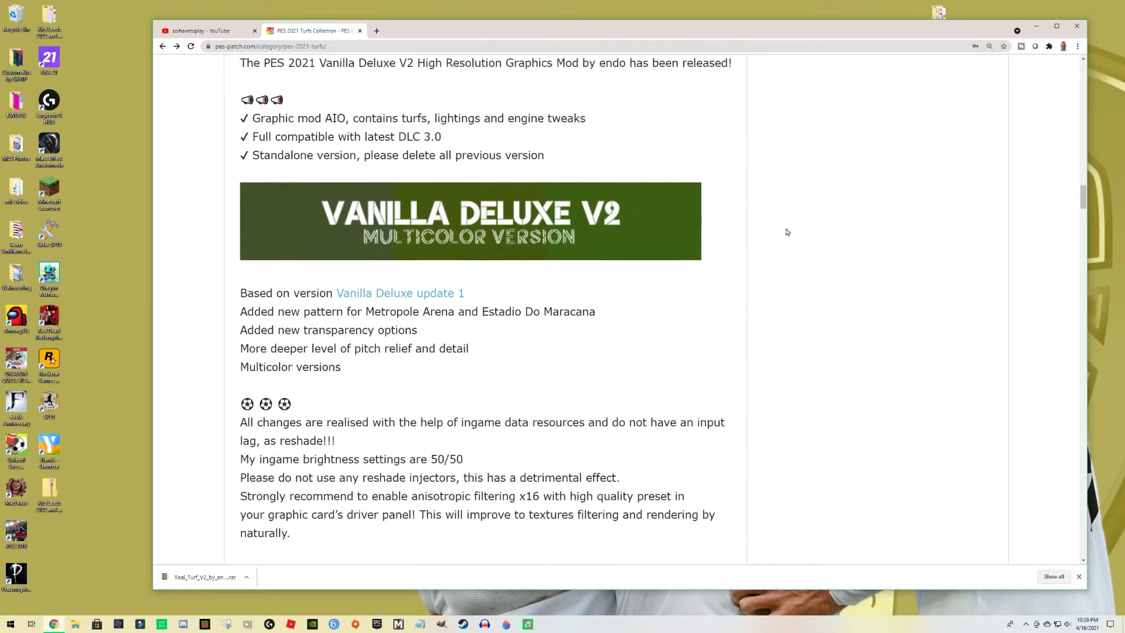
scroll(786, 232, "down", 6)
scroll(787, 232, "down", 6)
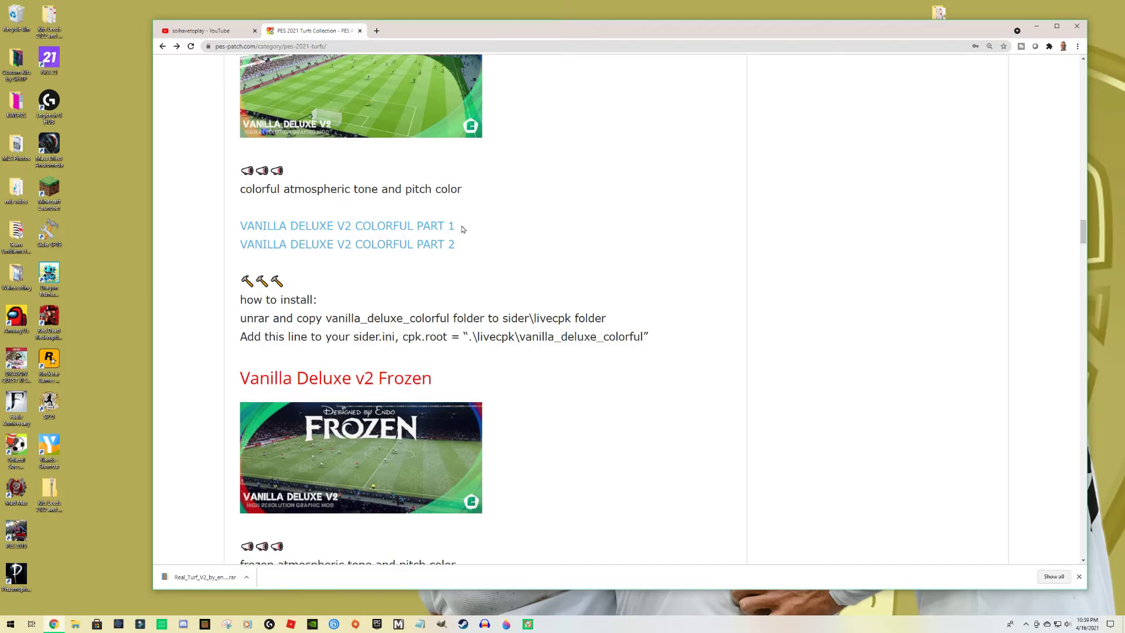
scroll(769, 220, "down", 3)
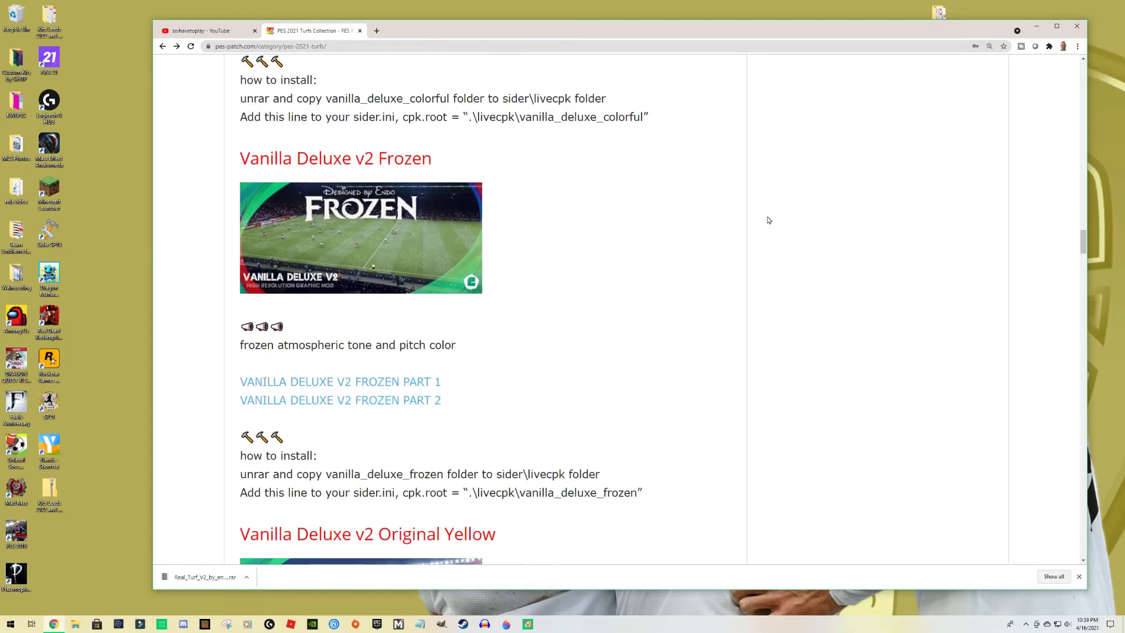
scroll(769, 221, "up", 4)
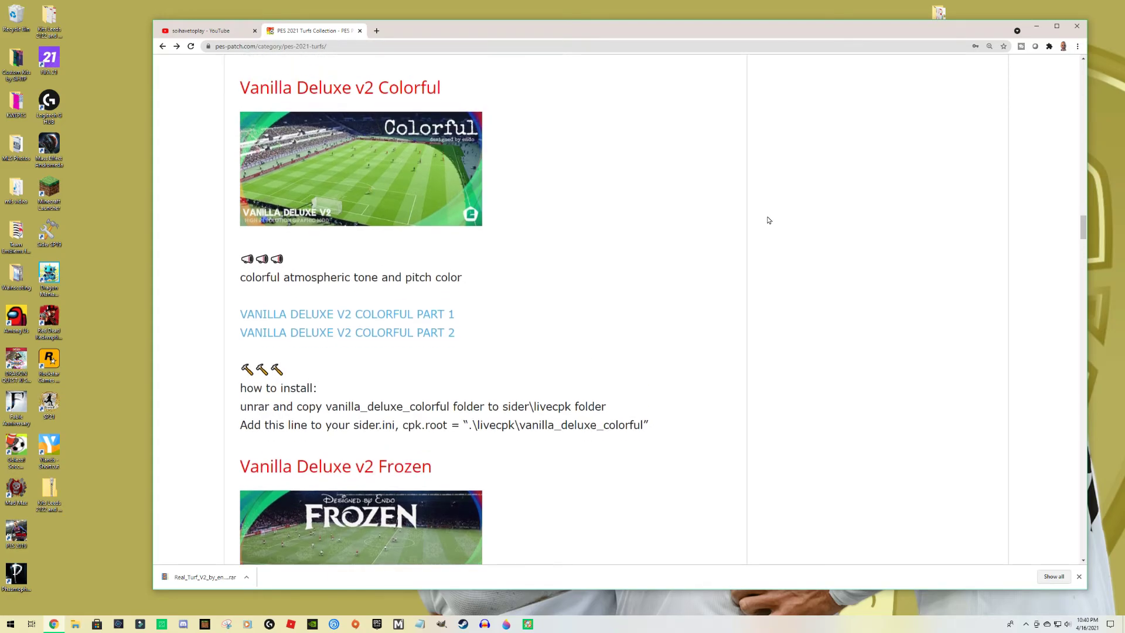
scroll(769, 221, "up", 5)
scroll(768, 220, "up", 1)
scroll(769, 220, "up", 3)
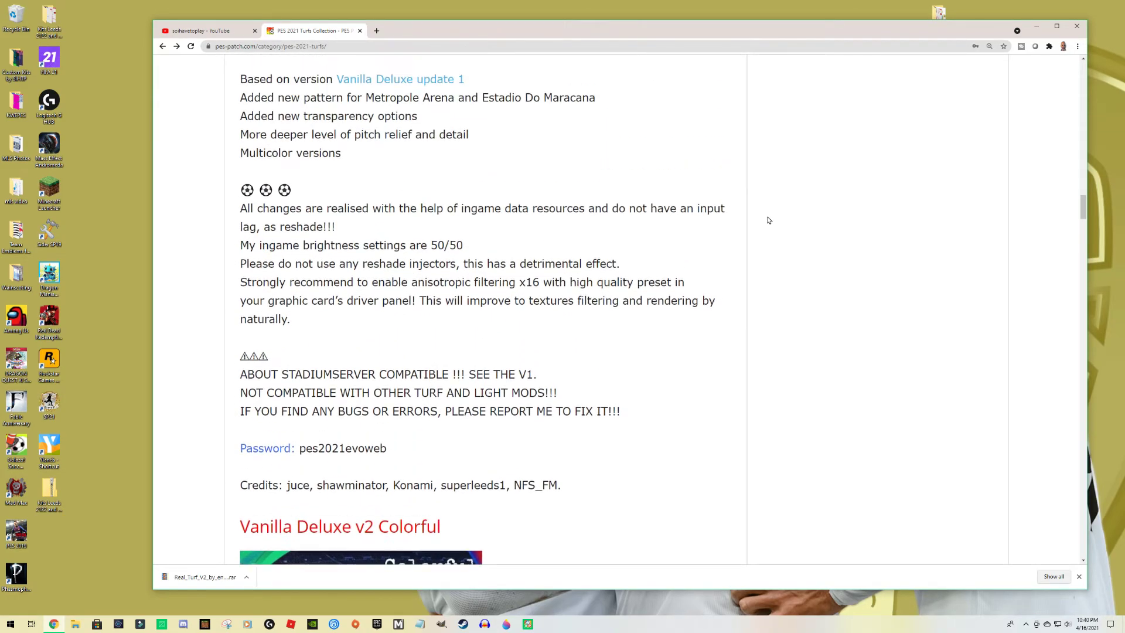
scroll(768, 221, "up", 2)
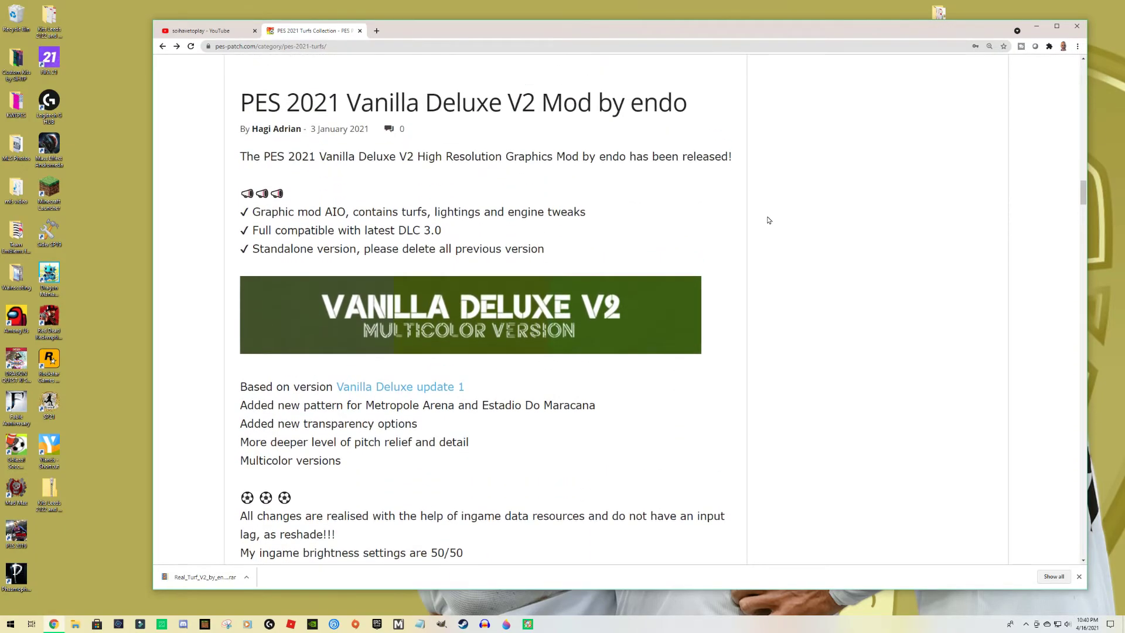